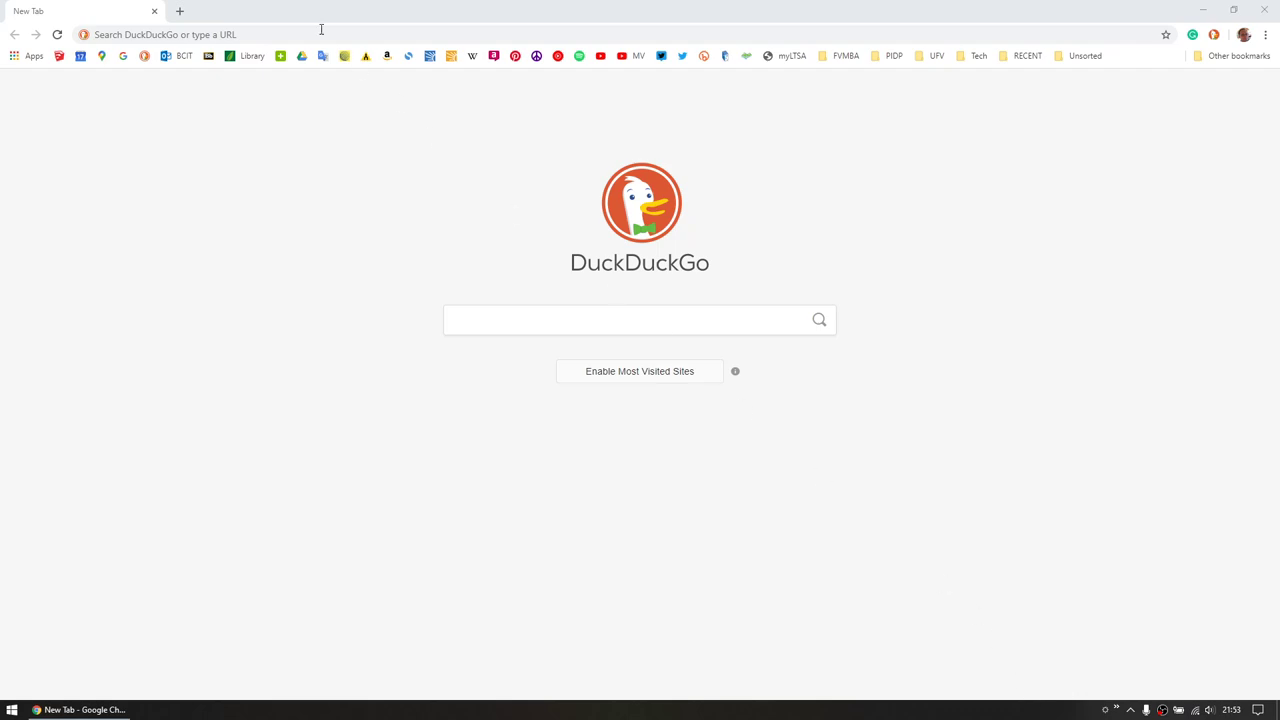
Step: Load learn.bcit.ca by entering 'learn' in Chrome's address bar
{"action": "left_click", "coordinate": [284, 34]}
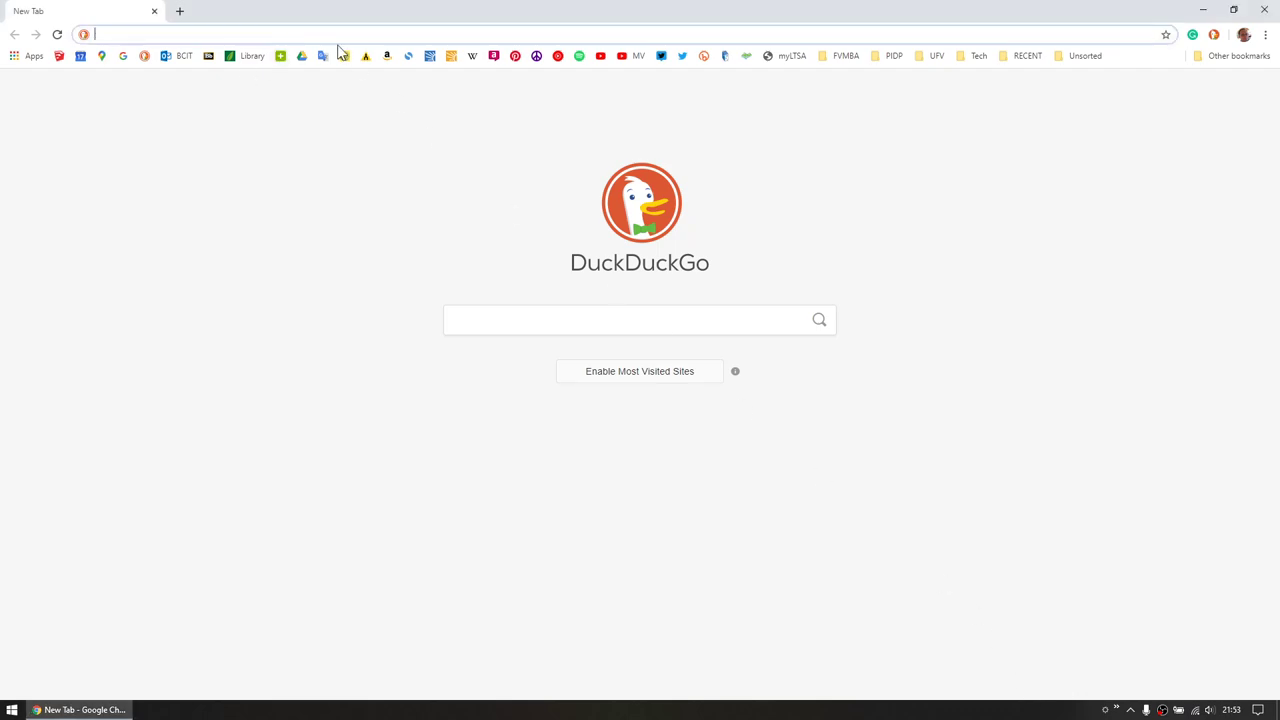
{"action": "type", "text": "learn.bcit.ca"}
{"action": "key", "text": "Return"}
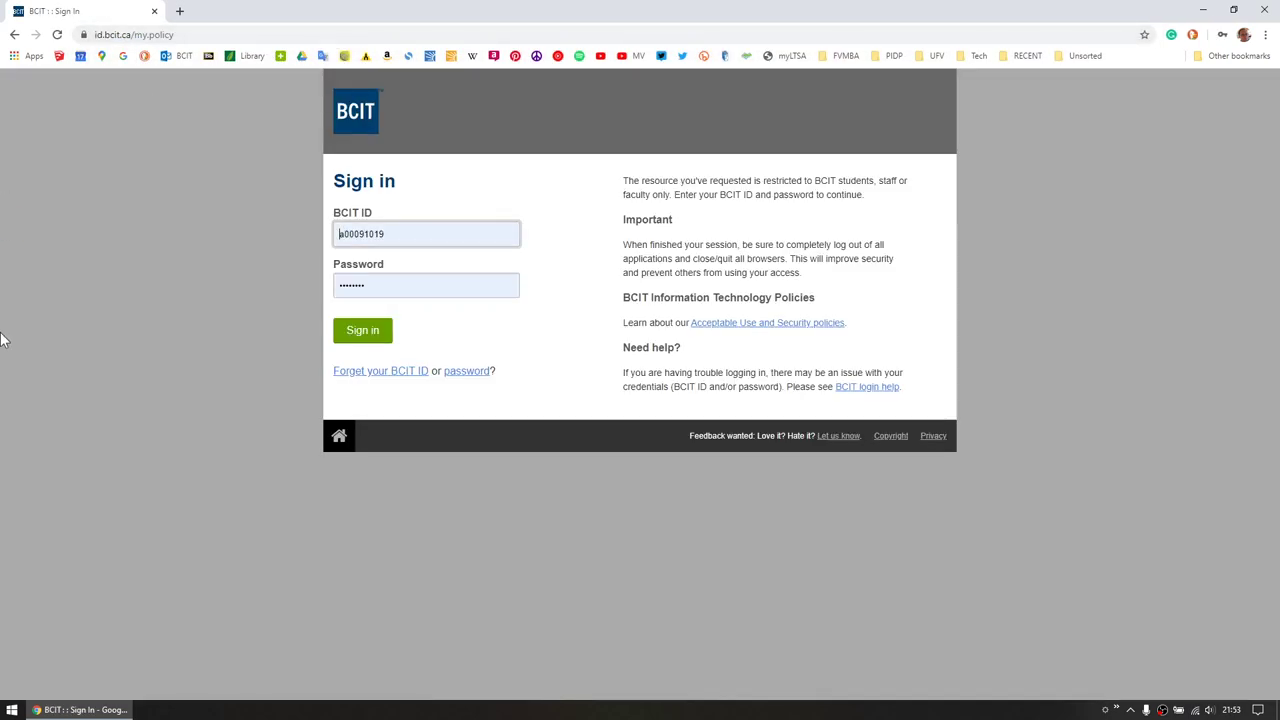
Step: Sign in, open the BLDG-2800-0 Autodesk Revit course, and go to Activities > Virtual Classroom
{"action": "left_click", "coordinate": [364, 331]}
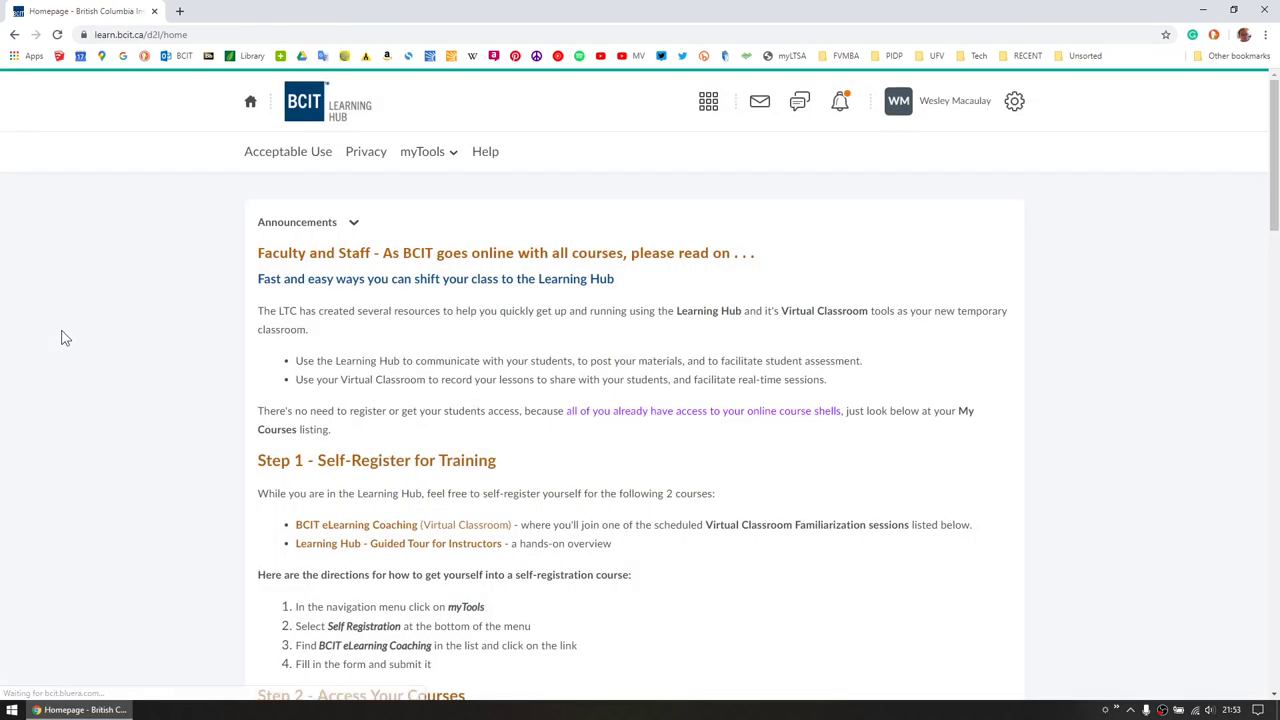
{"action": "scroll", "coordinate": [156, 363], "scroll_direction": "down", "scroll_amount": 14}
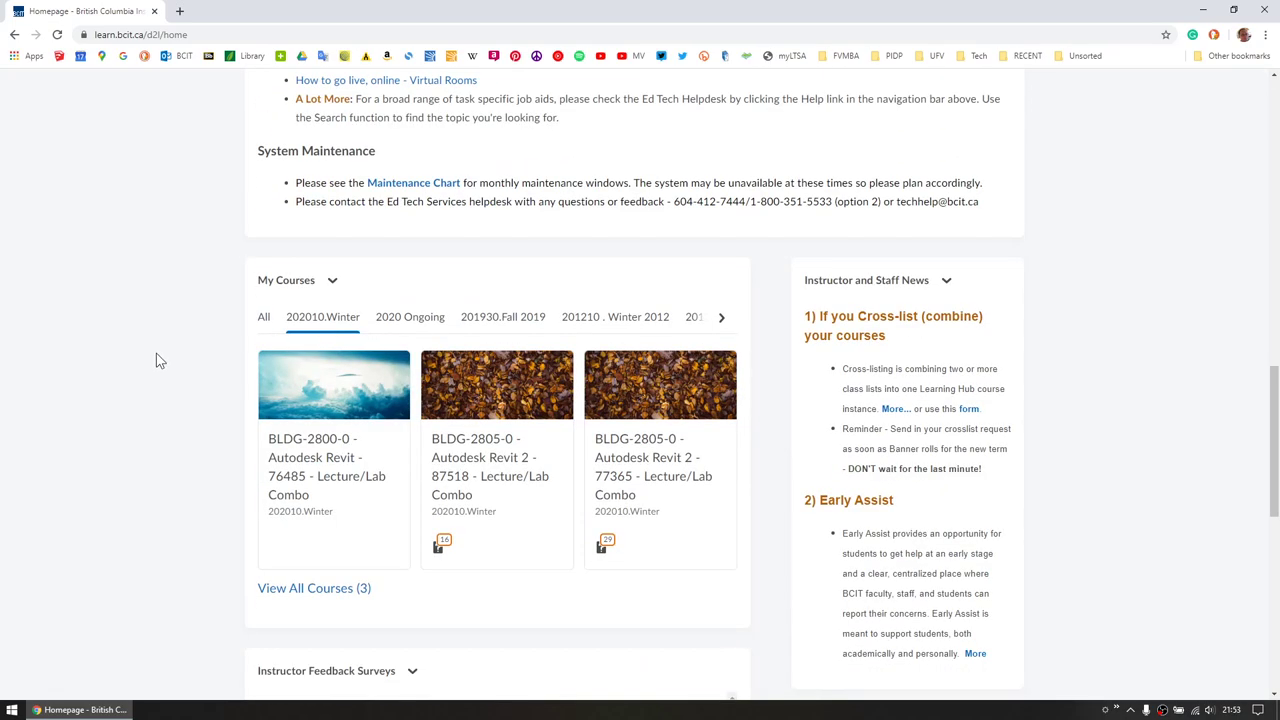
{"action": "left_click", "coordinate": [315, 462]}
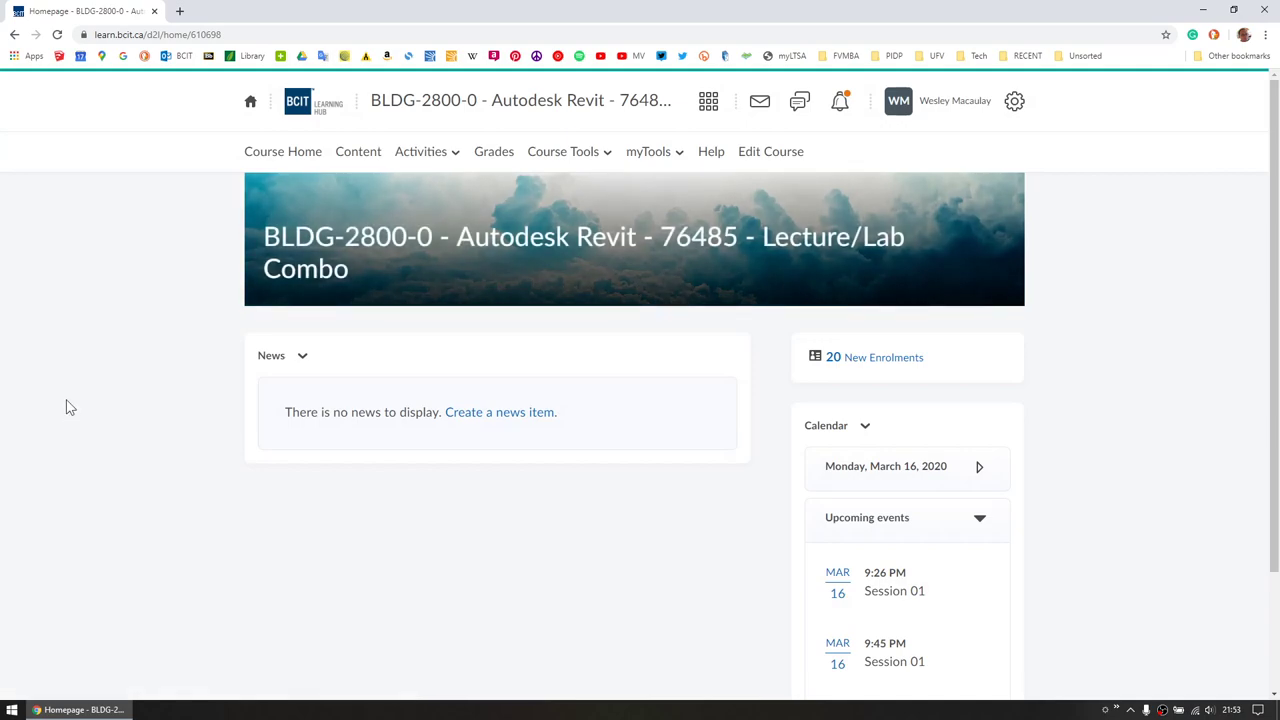
{"action": "left_click", "coordinate": [425, 160]}
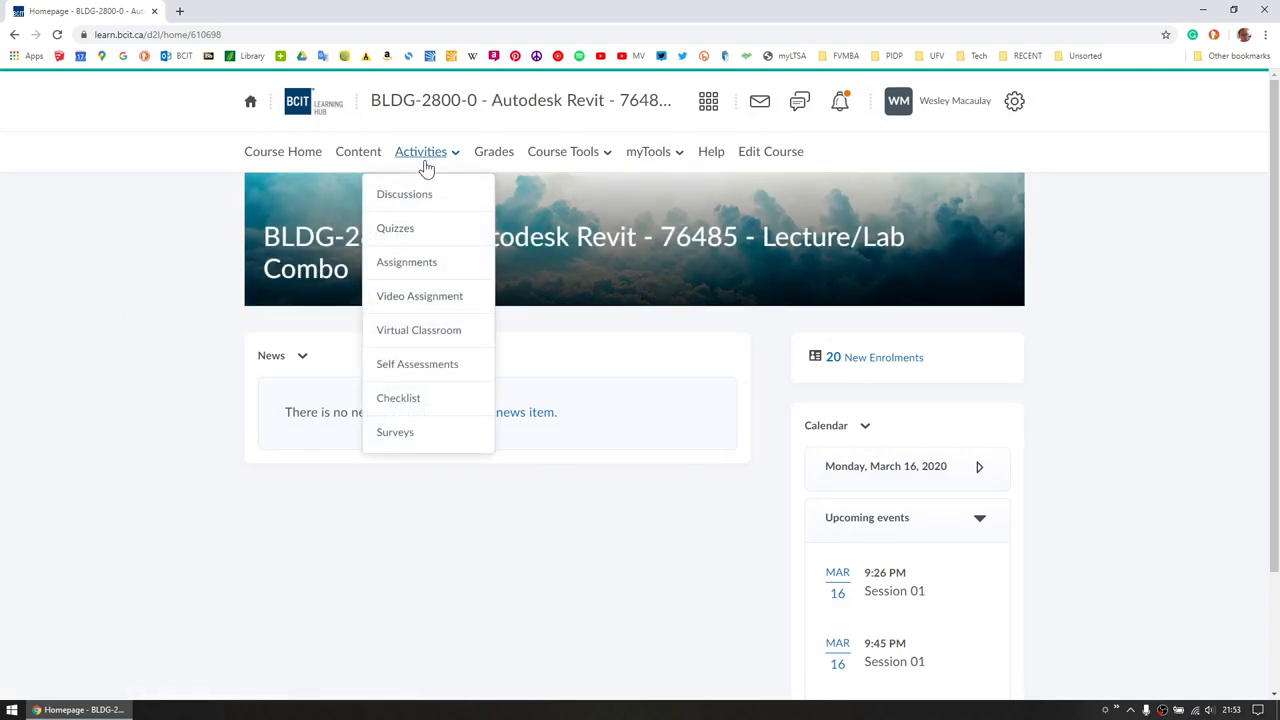
{"action": "left_click", "coordinate": [436, 335]}
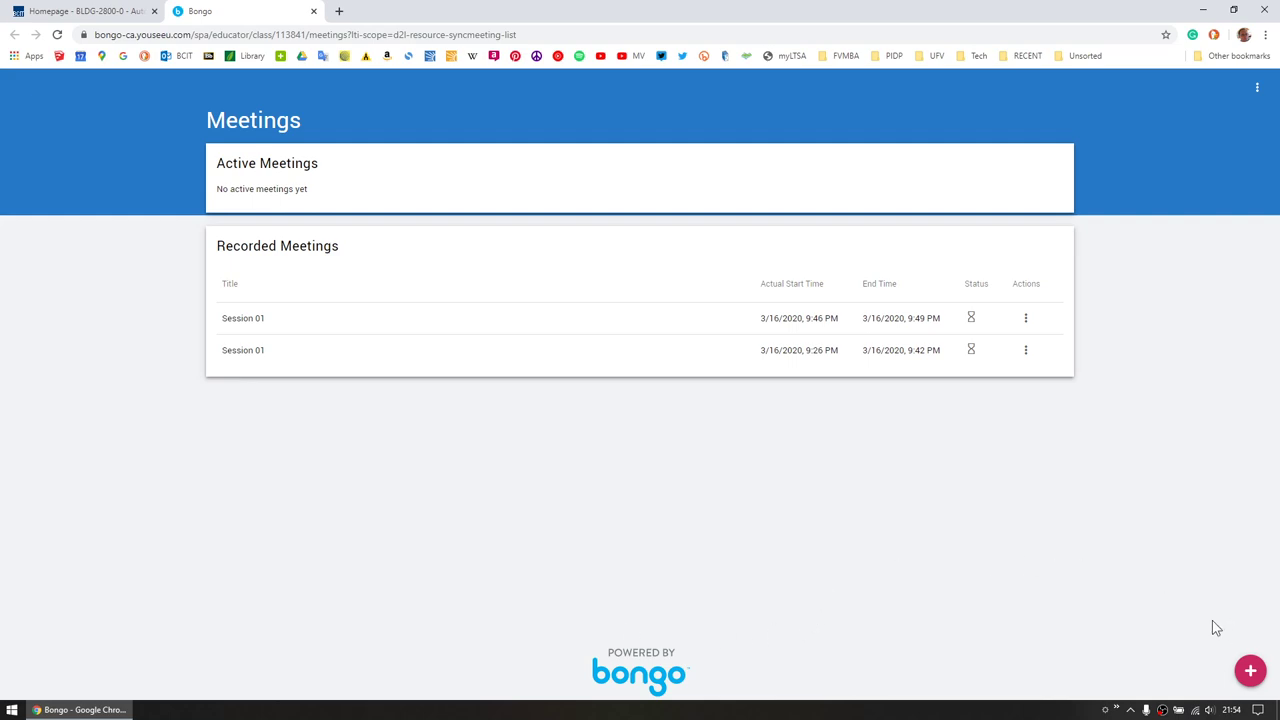
Step: Schedule 'Session 11' starting now: max duration 180, automatic recording, external participants allowed
{"action": "left_click", "coordinate": [1252, 674]}
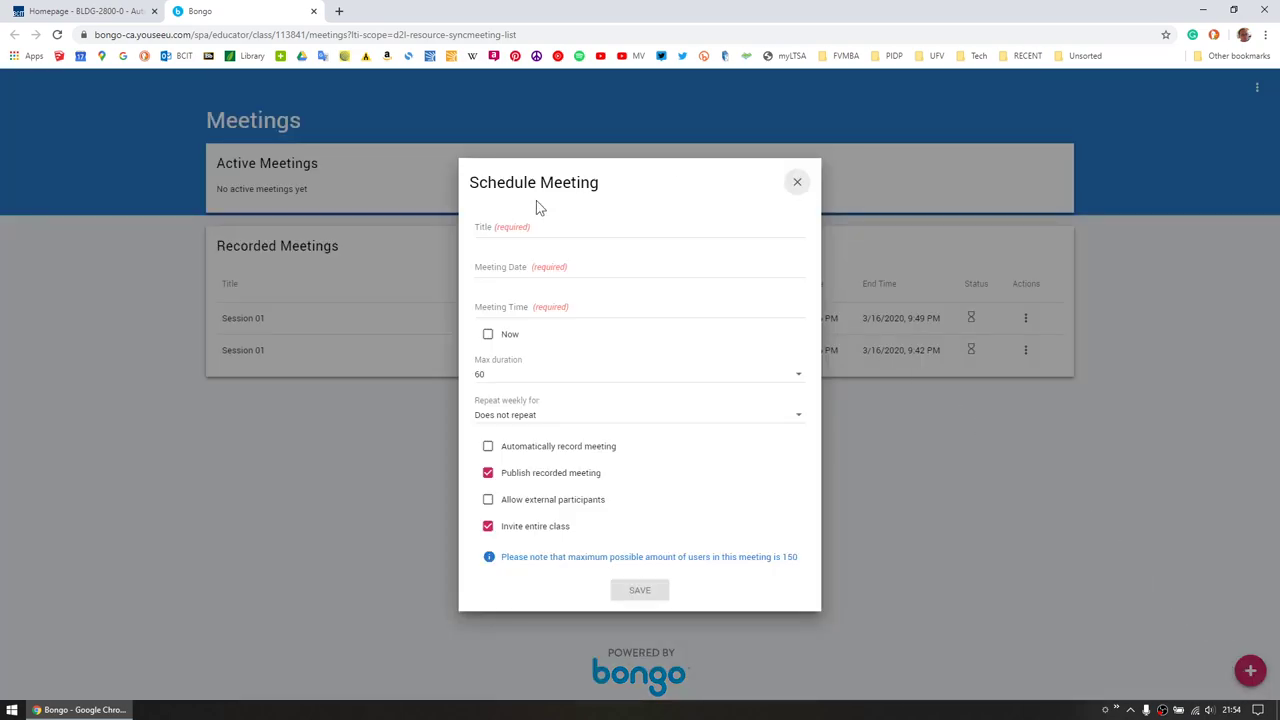
{"action": "left_click", "coordinate": [552, 230]}
{"action": "type", "text": "se"}
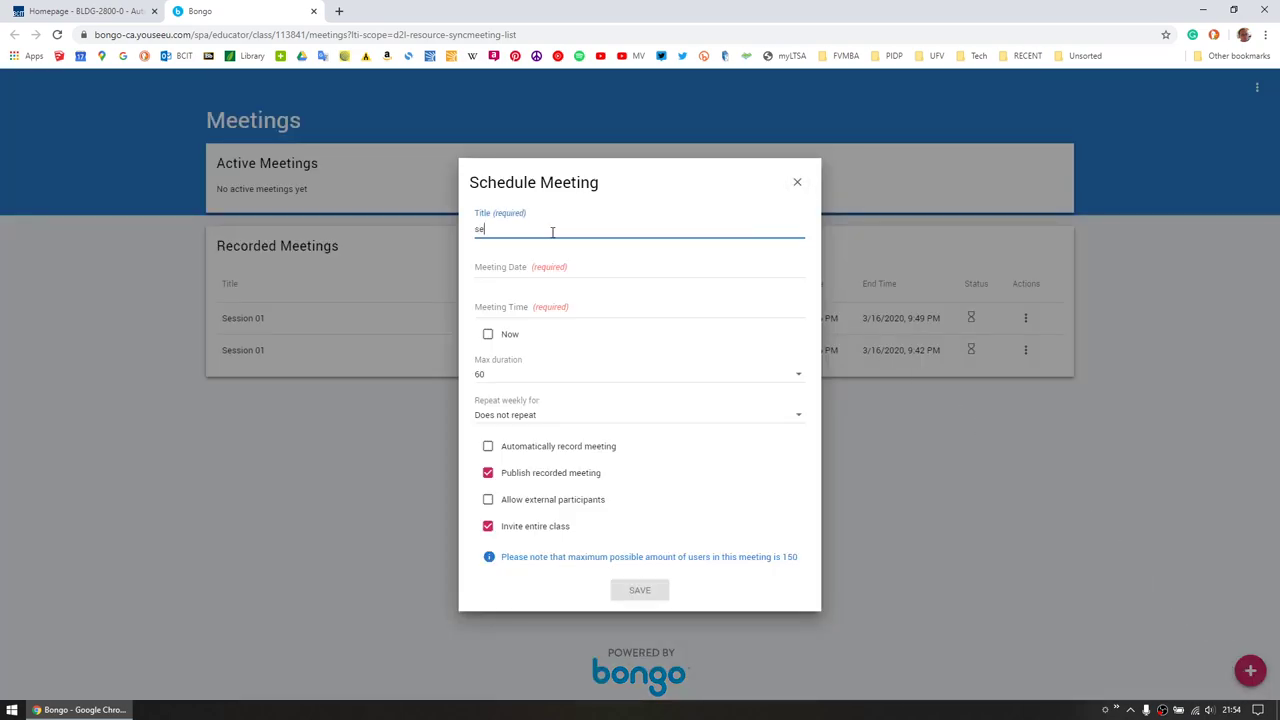
{"action": "type", "text": "Session 11"}
{"action": "left_click", "coordinate": [500, 380]}
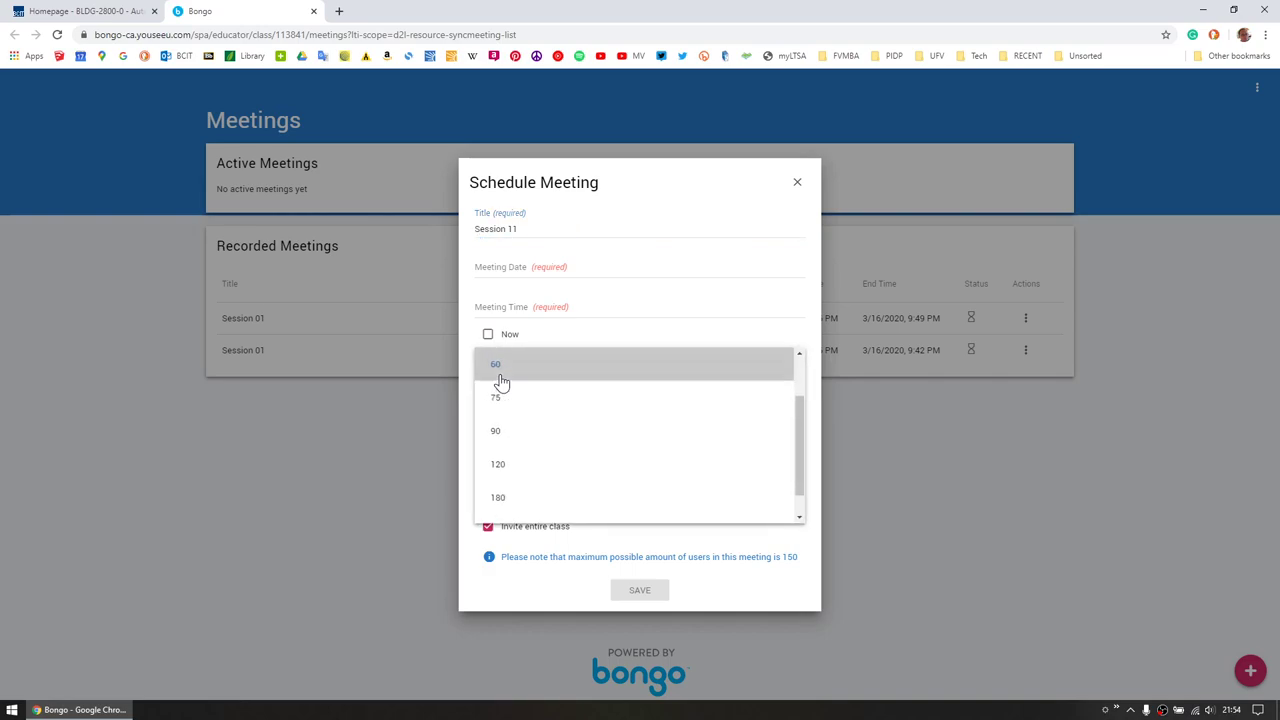
{"action": "left_click", "coordinate": [505, 498]}
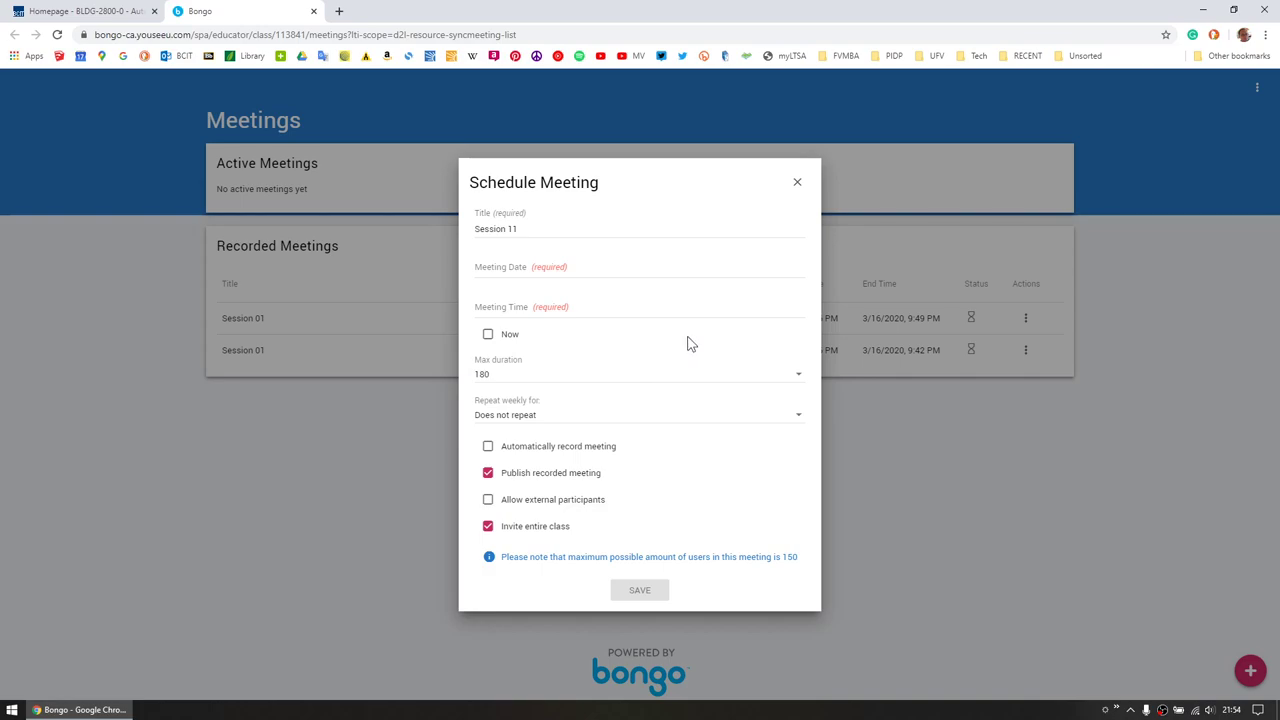
{"action": "left_click", "coordinate": [510, 452]}
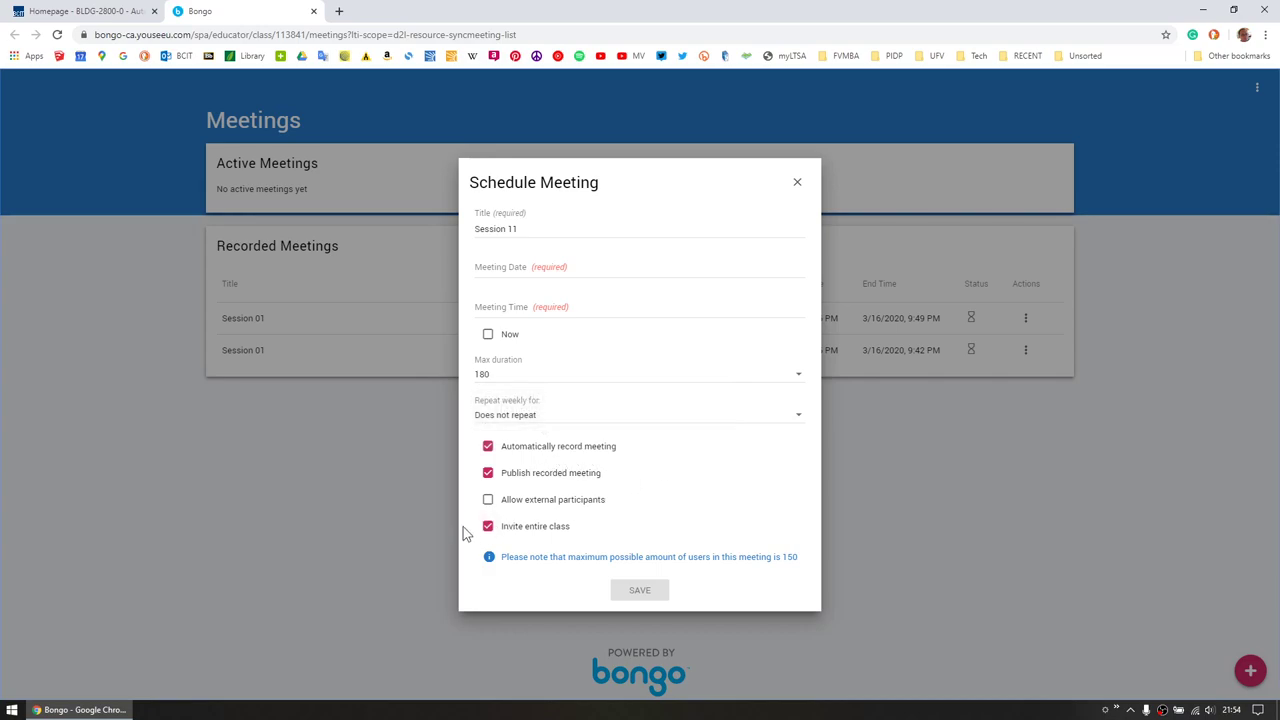
{"action": "left_click", "coordinate": [488, 505]}
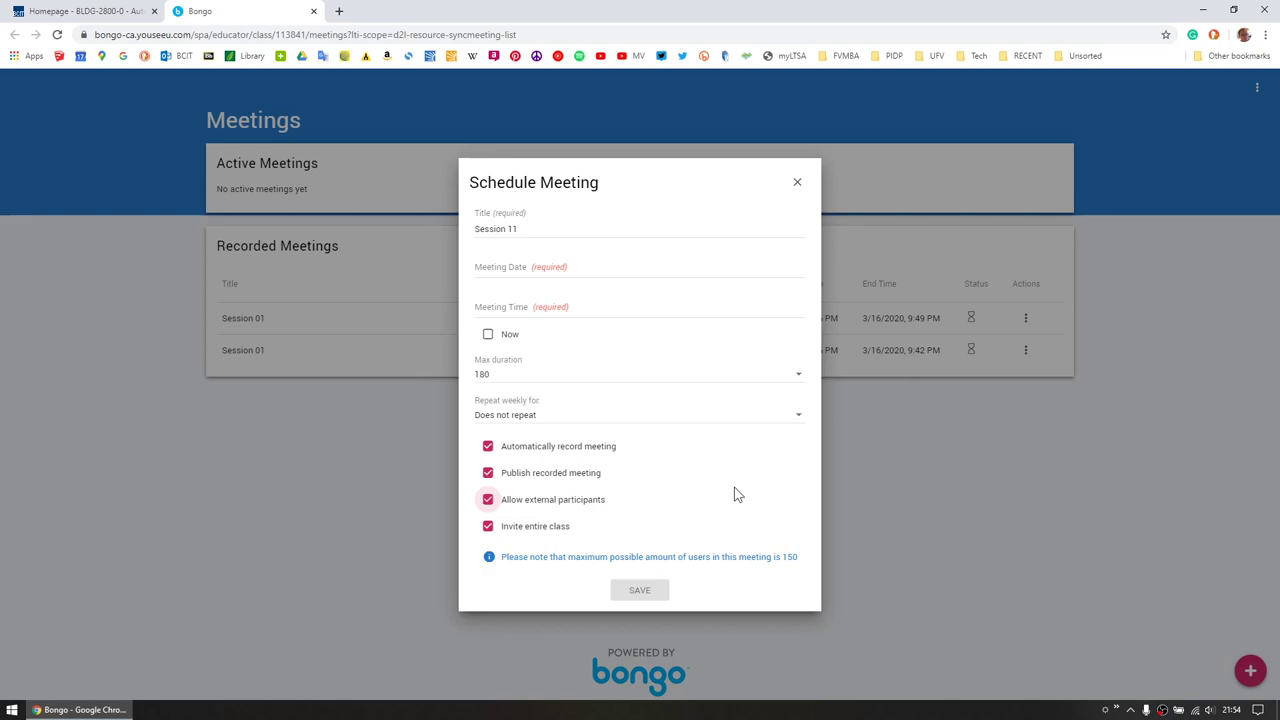
{"action": "left_click", "coordinate": [491, 340]}
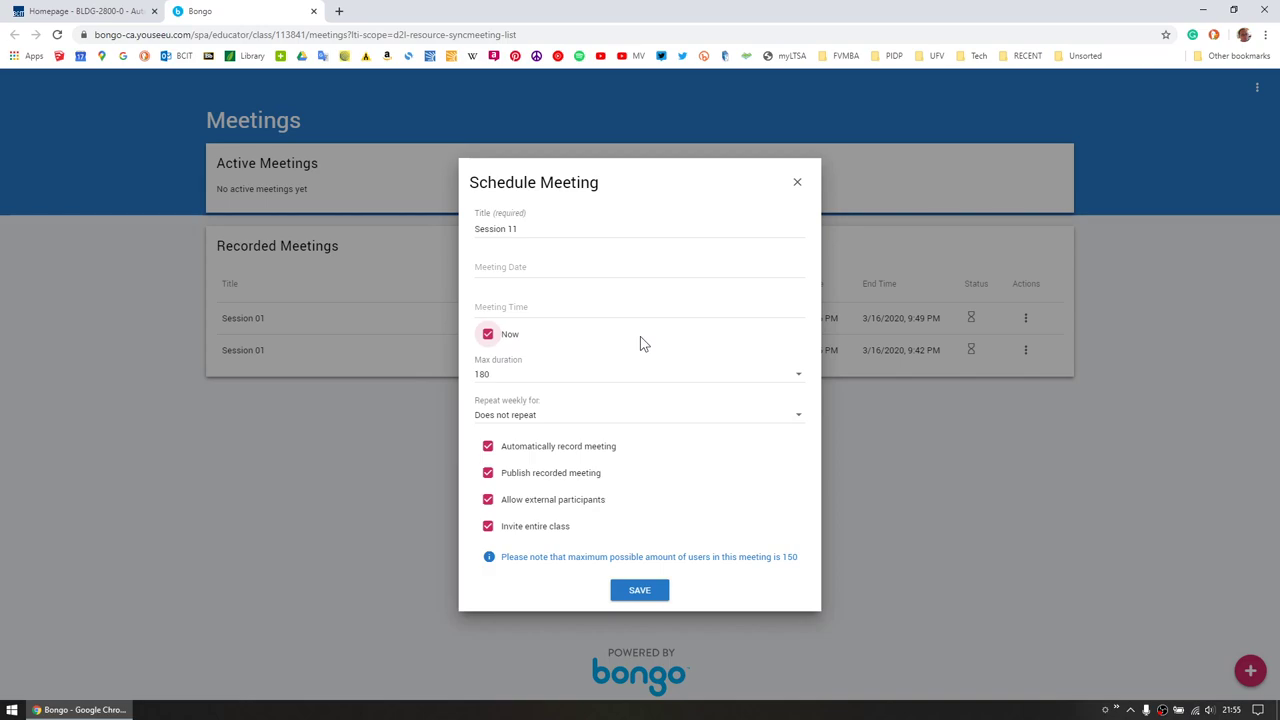
{"action": "left_click", "coordinate": [639, 595]}
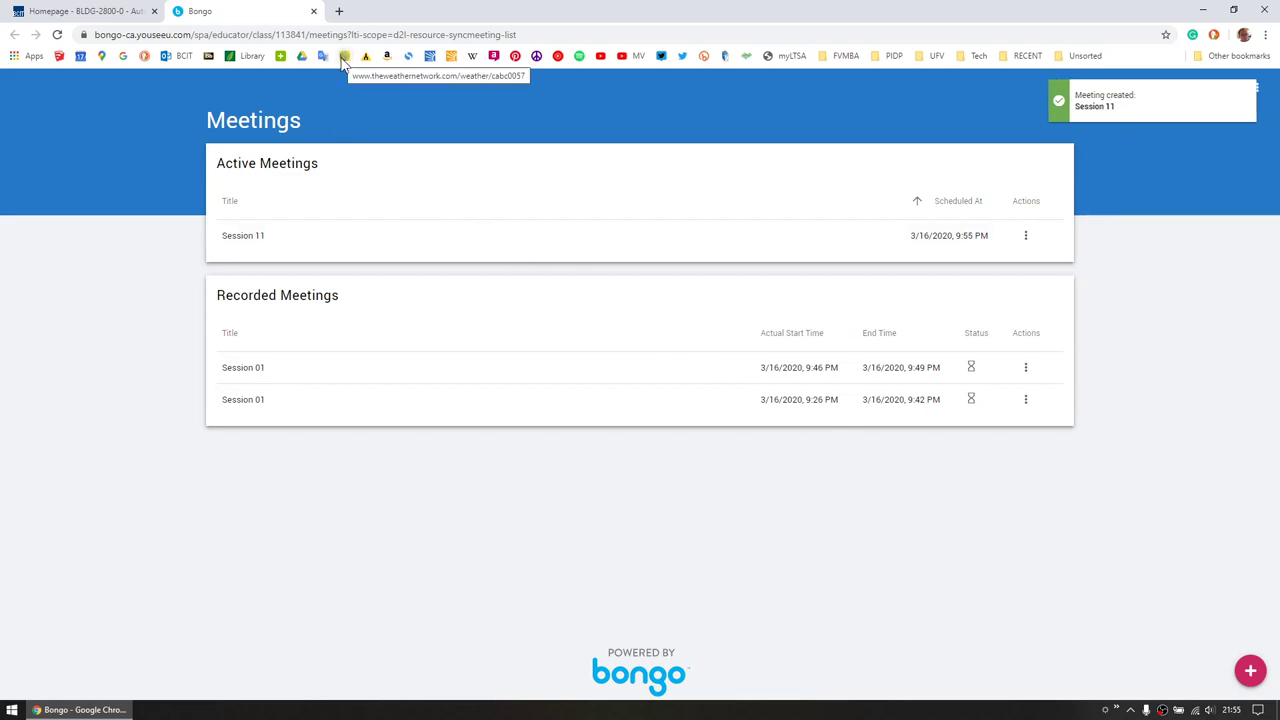
{"action": "left_click", "coordinate": [313, 11]}
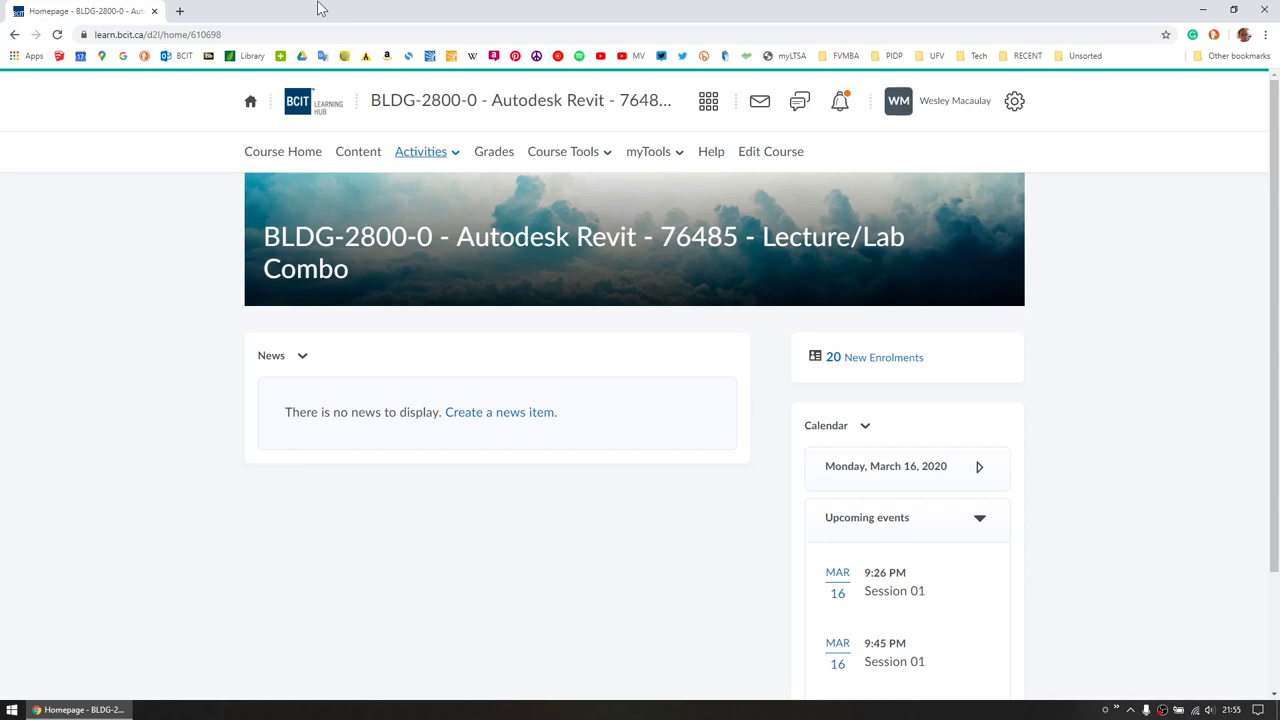
{"action": "left_click", "coordinate": [431, 157]}
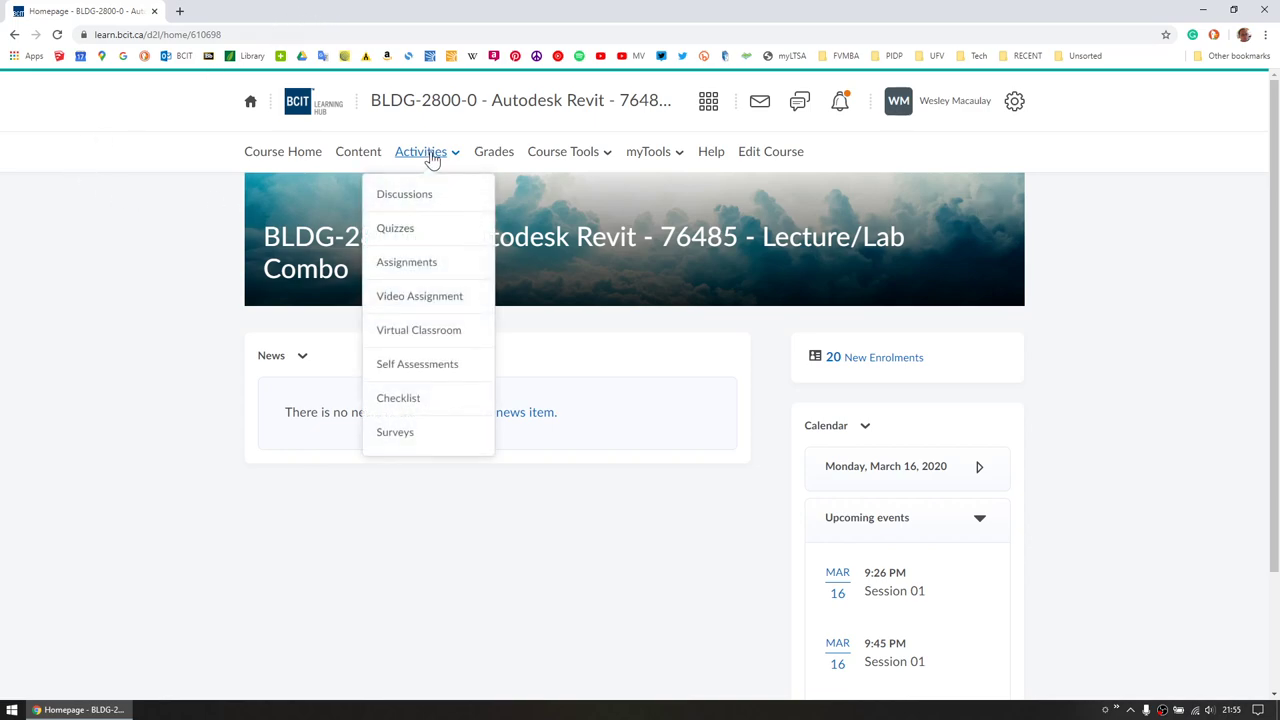
{"action": "left_click", "coordinate": [441, 337]}
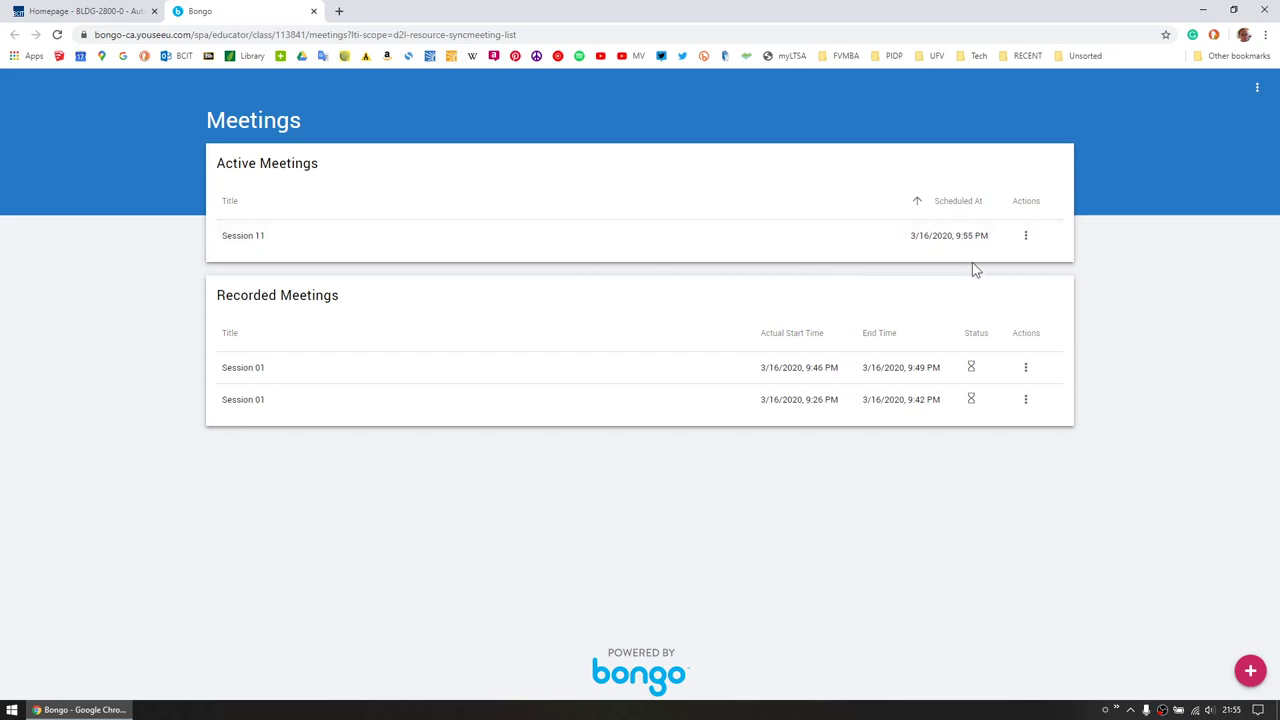
Step: Copy Session 11's external link from its actions menu and open a blank Chrome tab
{"action": "left_click", "coordinate": [1027, 237]}
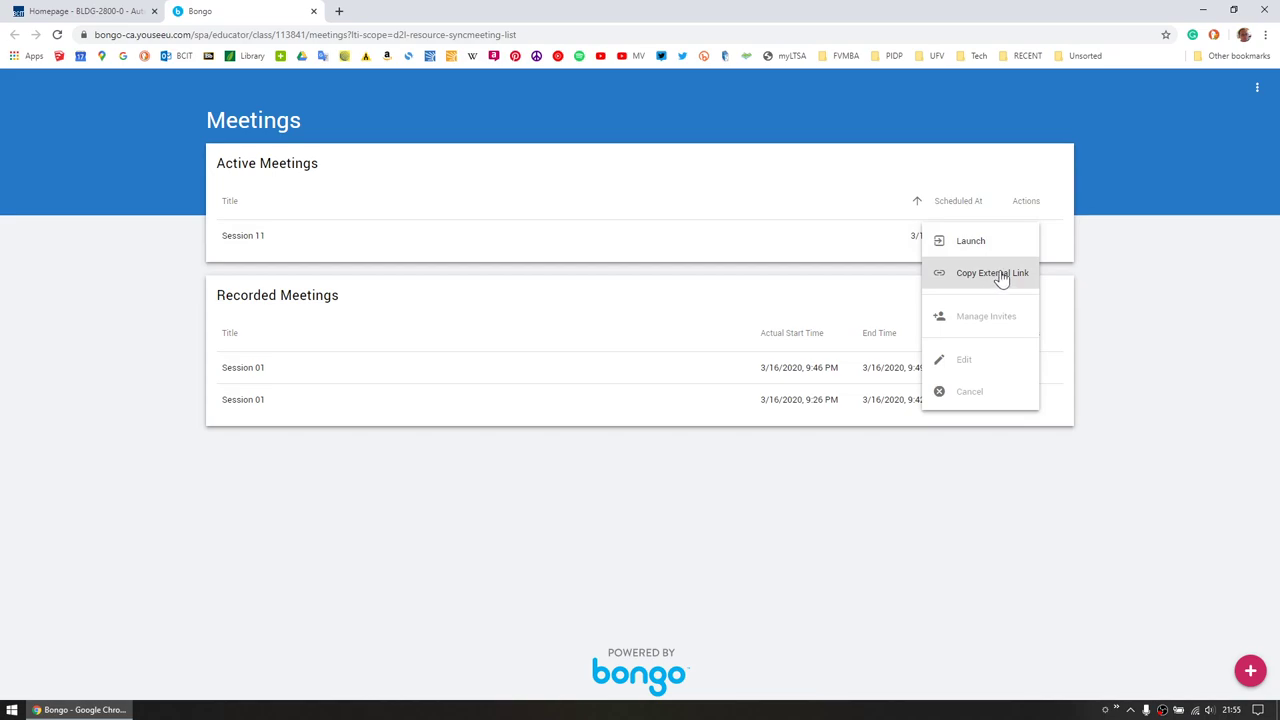
{"action": "left_click", "coordinate": [1000, 274]}
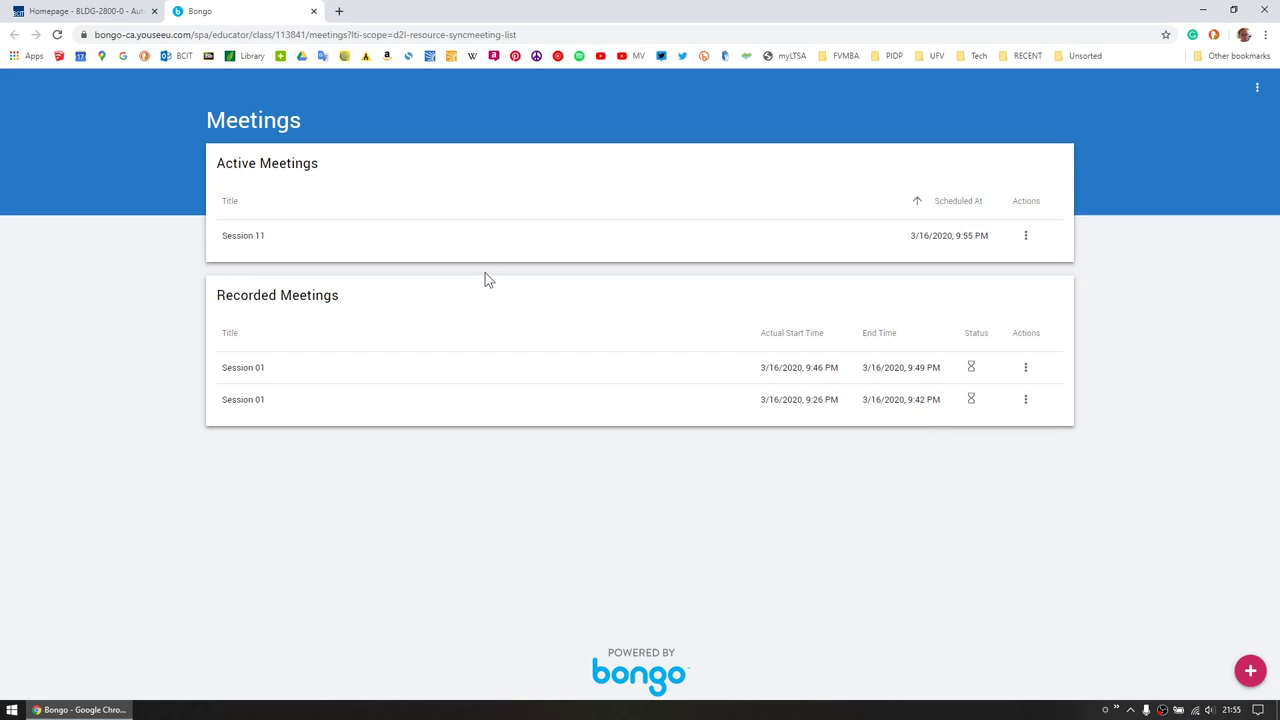
{"action": "left_click", "coordinate": [339, 11]}
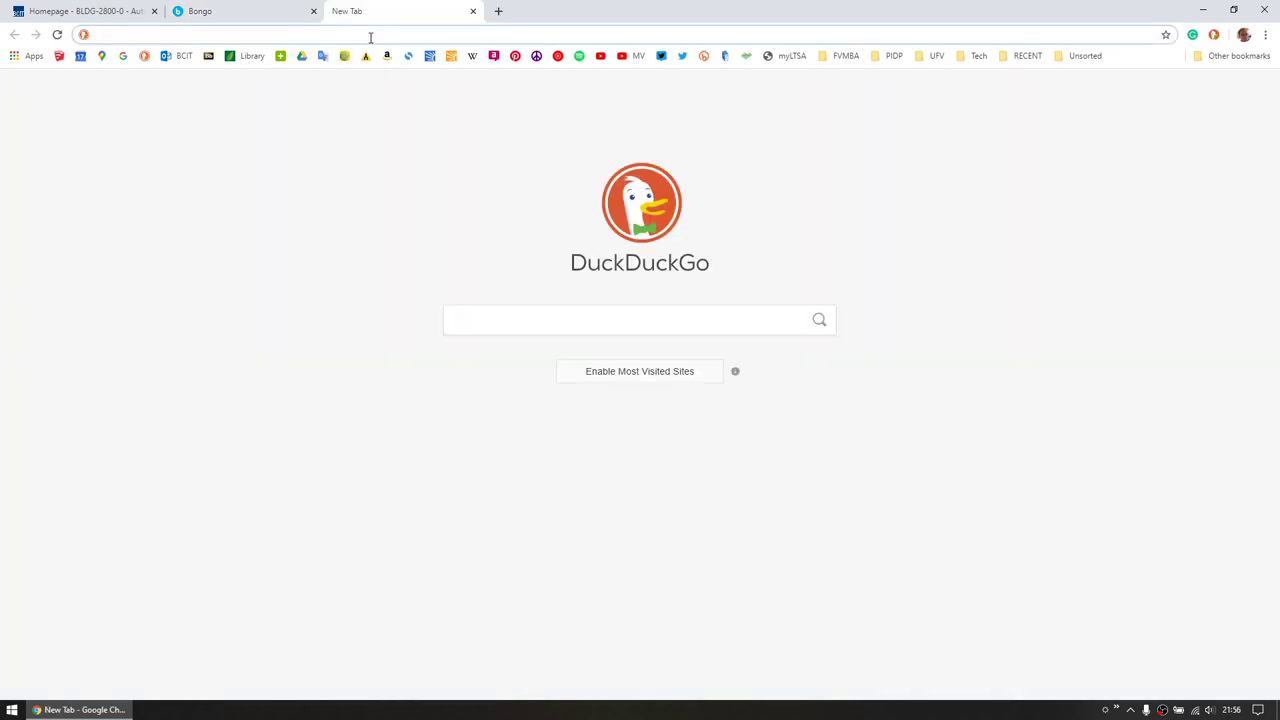
Step: Log in to my.bcit with the BCIT ID and open the Autodesk Revit - 76485 course homepage
{"action": "type", "text": "my.bcit"}
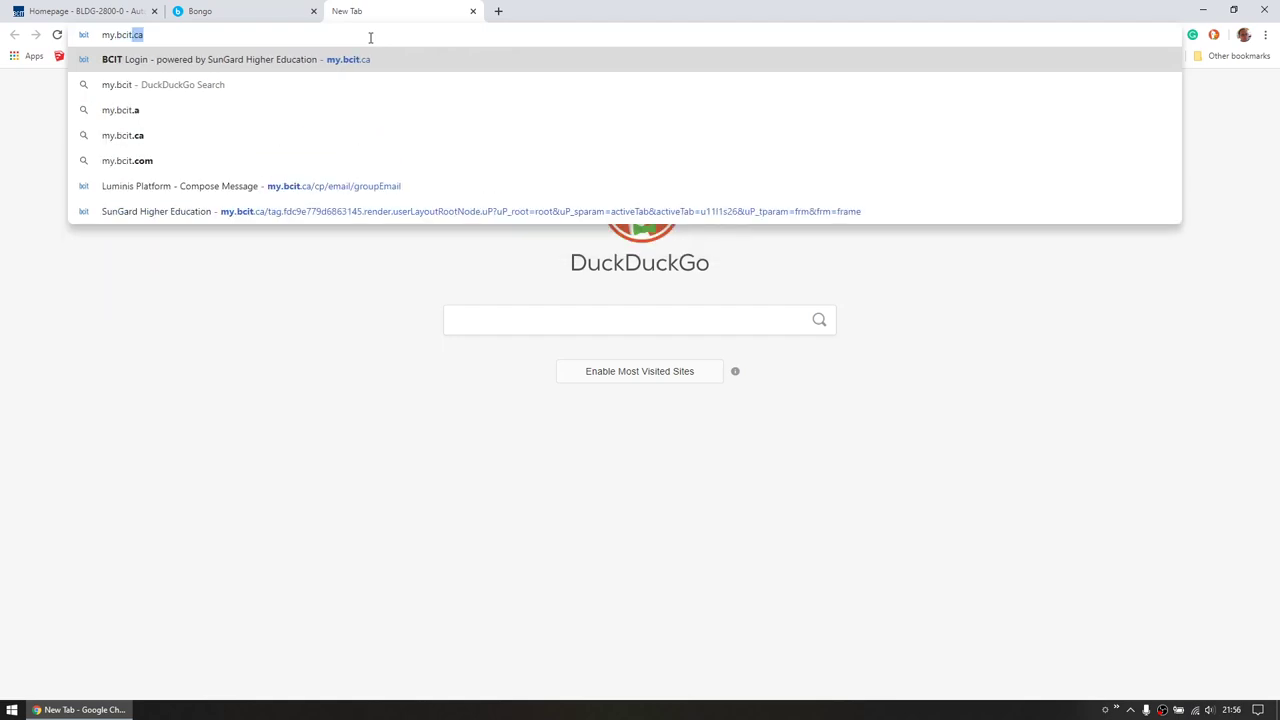
{"action": "key", "text": "Return"}
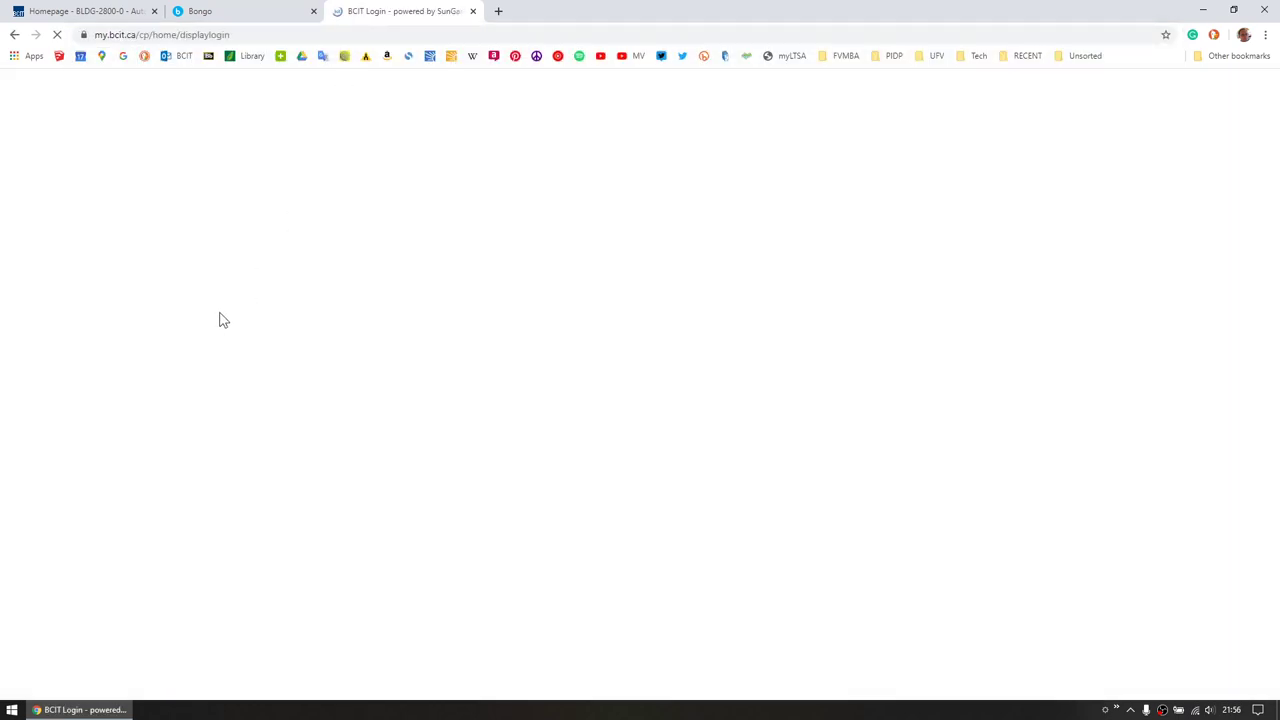
{"action": "left_click", "coordinate": [591, 310]}
{"action": "type", "text": "a00011019"}
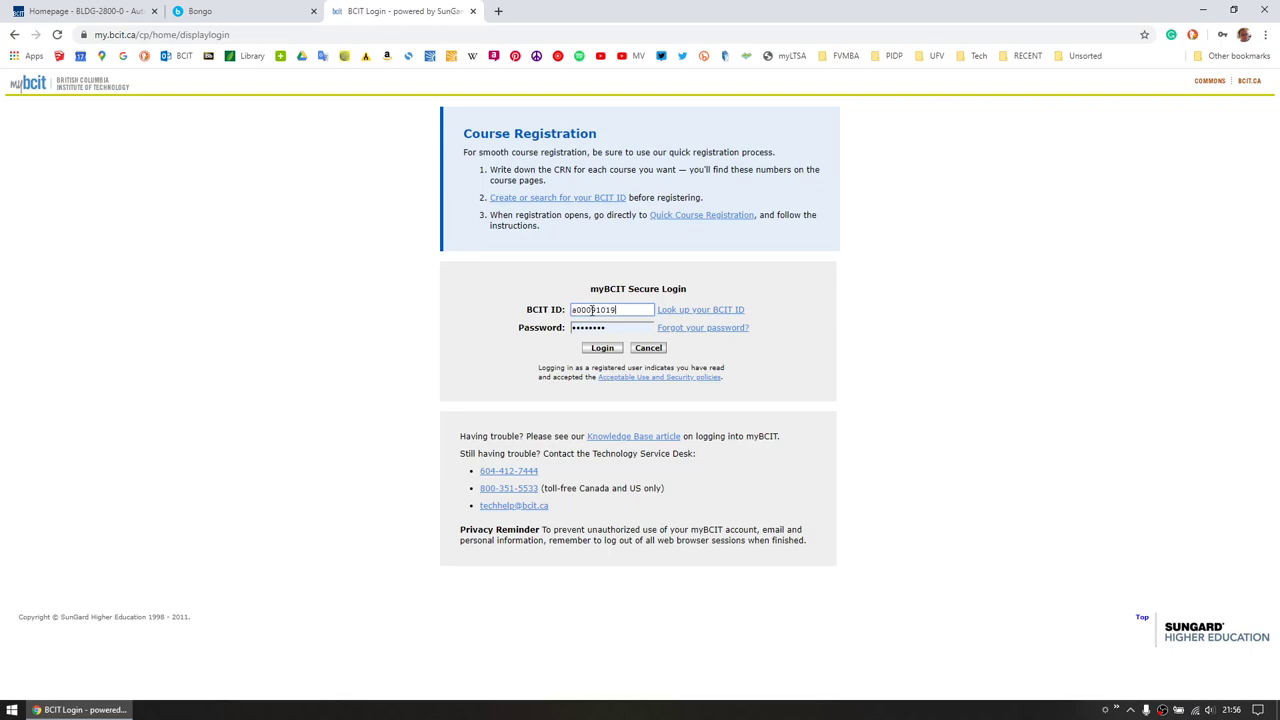
{"action": "key", "text": "Tab"}
{"action": "key", "text": "Return"}
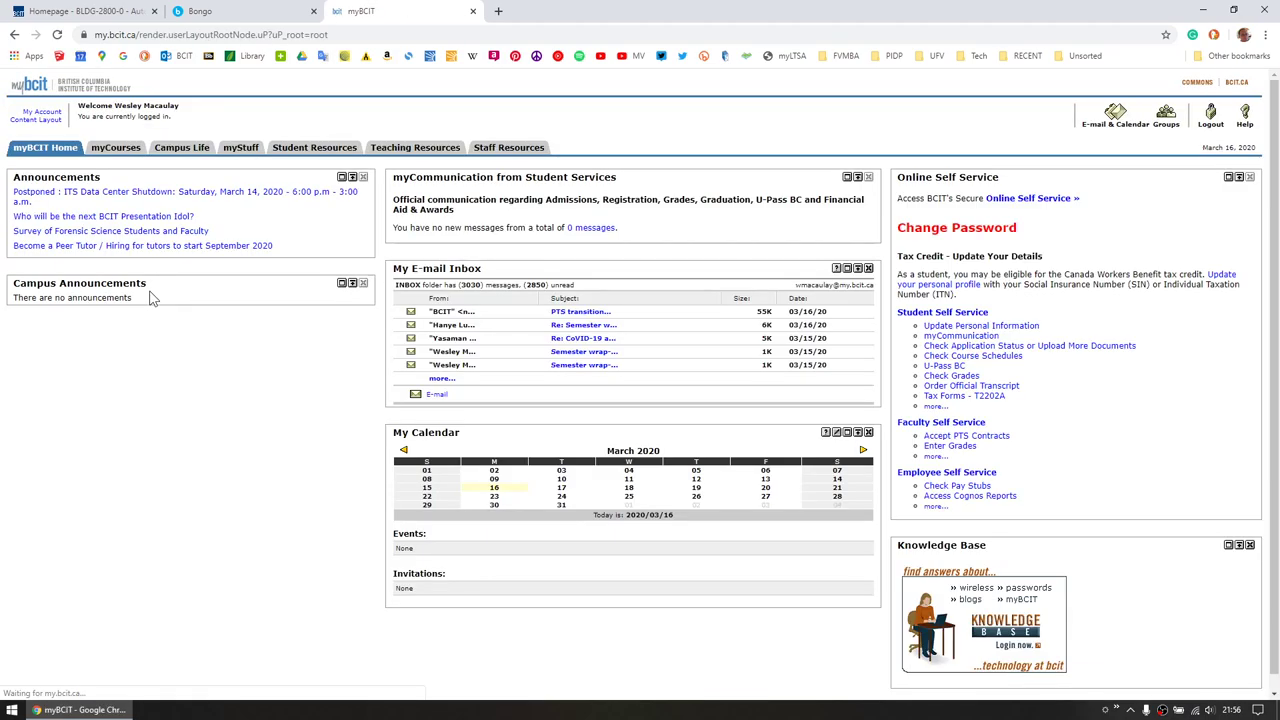
{"action": "left_click", "coordinate": [113, 149]}
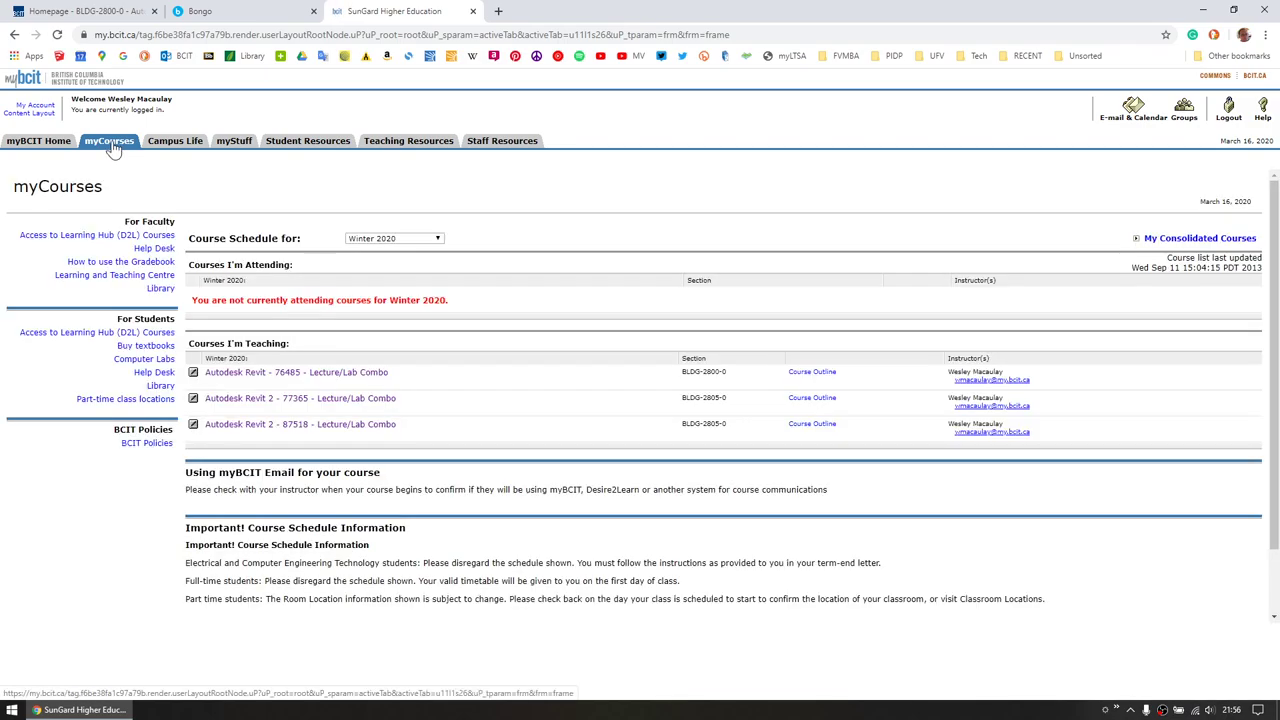
{"action": "left_click", "coordinate": [268, 374]}
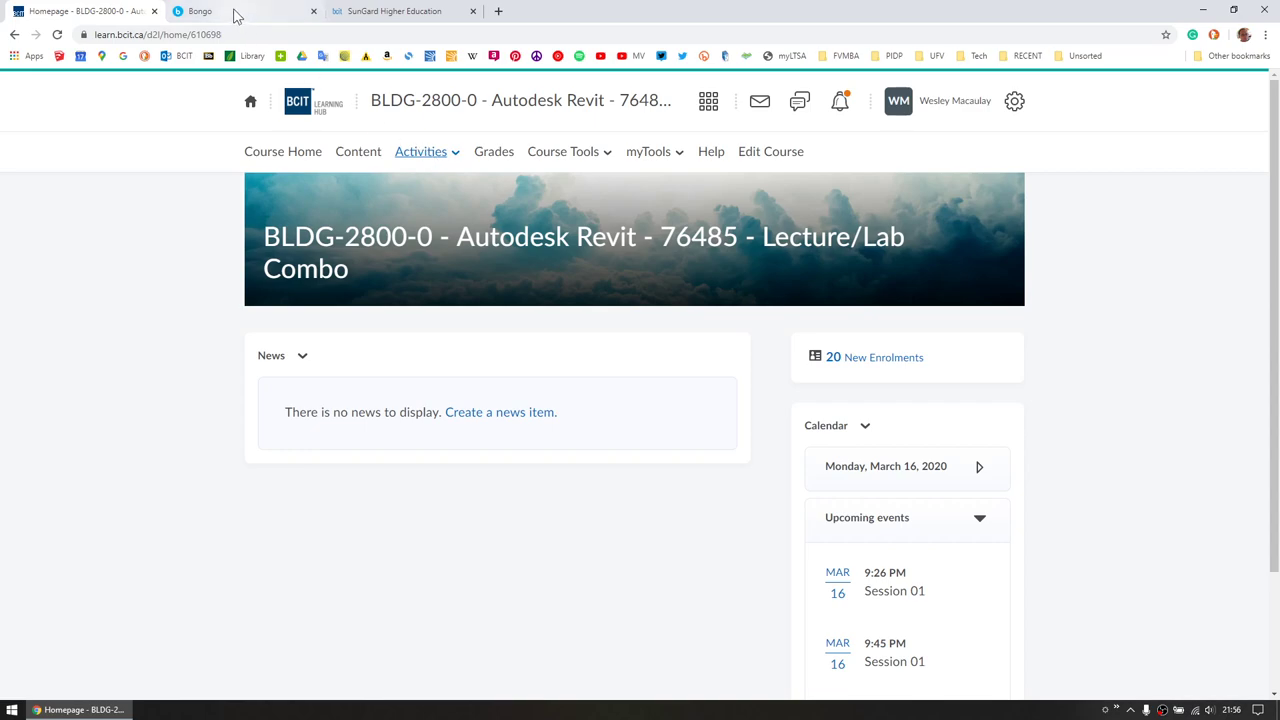
Step: Launch Session 11 from its actions menu in the Bongo tab and enter the meeting room
{"action": "left_click", "coordinate": [236, 15]}
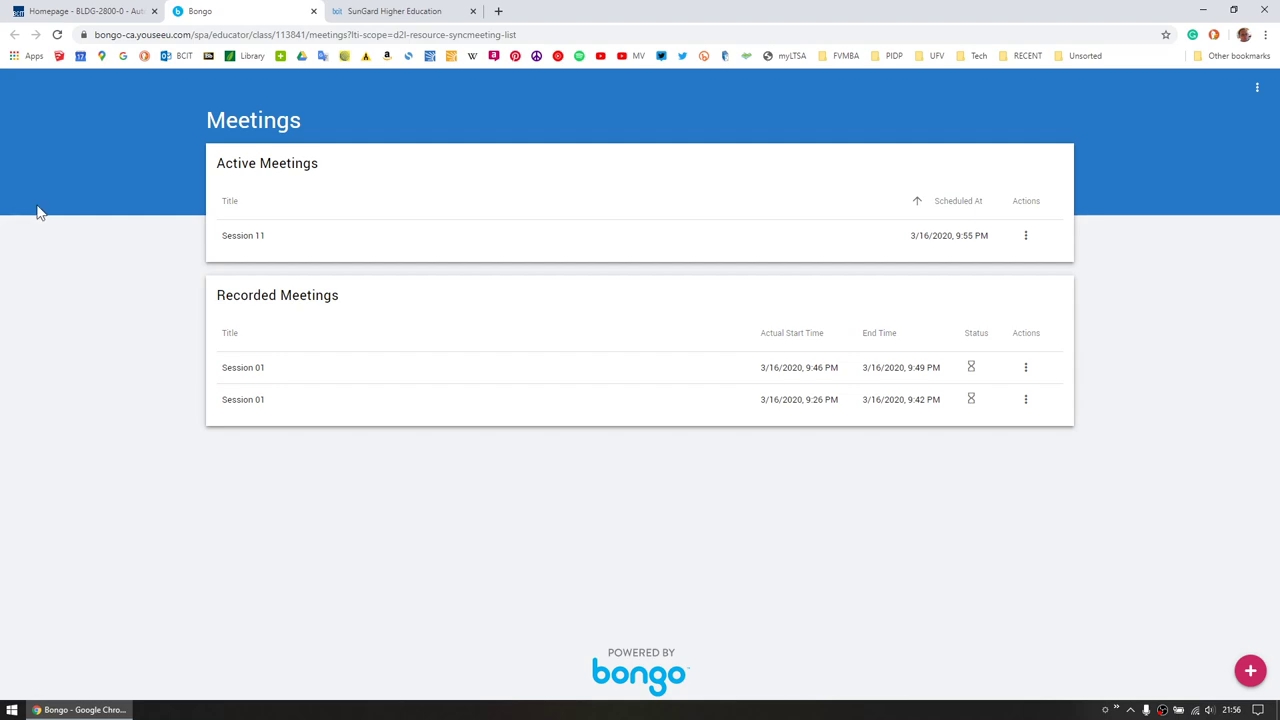
{"action": "left_click", "coordinate": [1025, 236]}
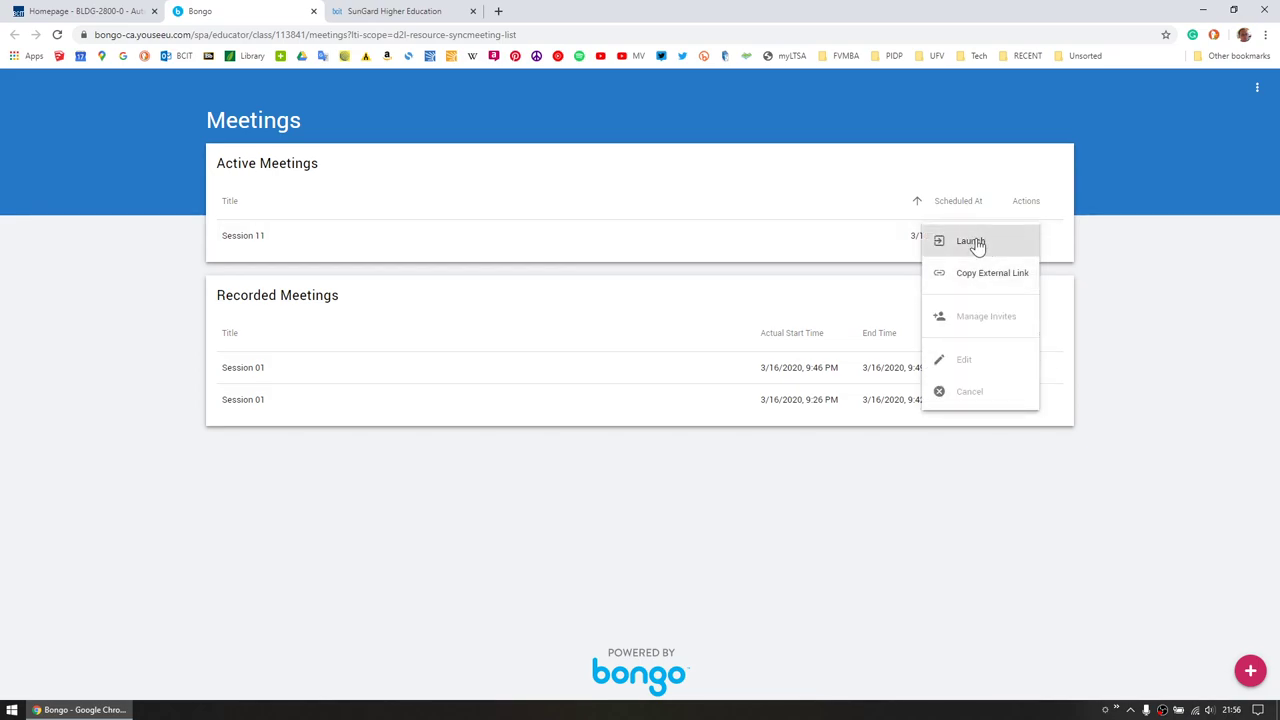
{"action": "left_click", "coordinate": [975, 243]}
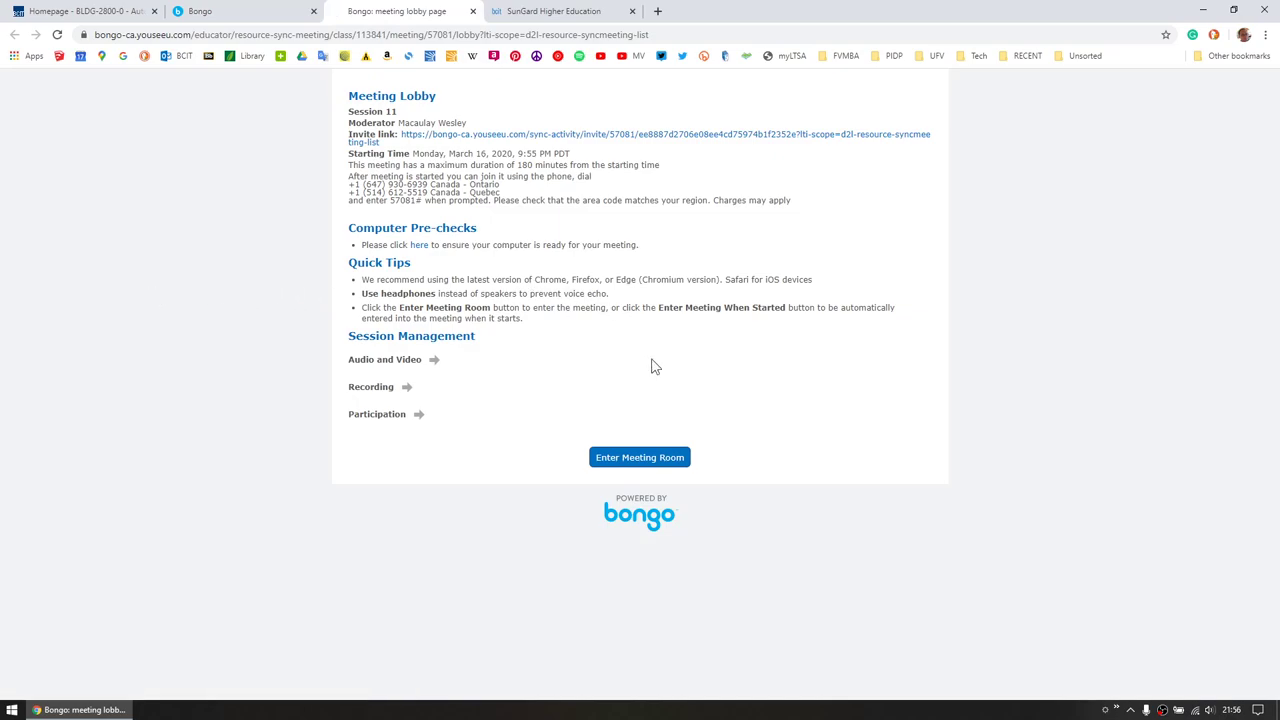
{"action": "left_click", "coordinate": [646, 457]}
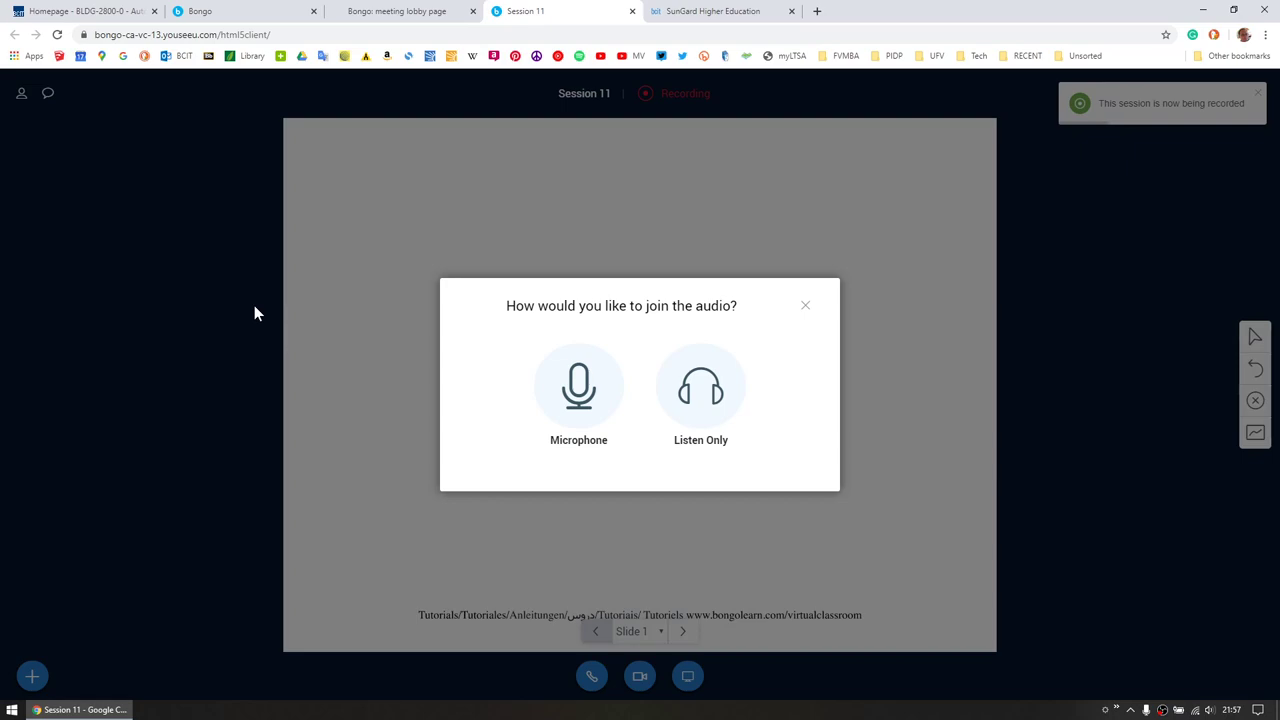
Step: Join audio by microphone, confirm the echo test, then mute the mic
{"action": "left_click", "coordinate": [589, 402]}
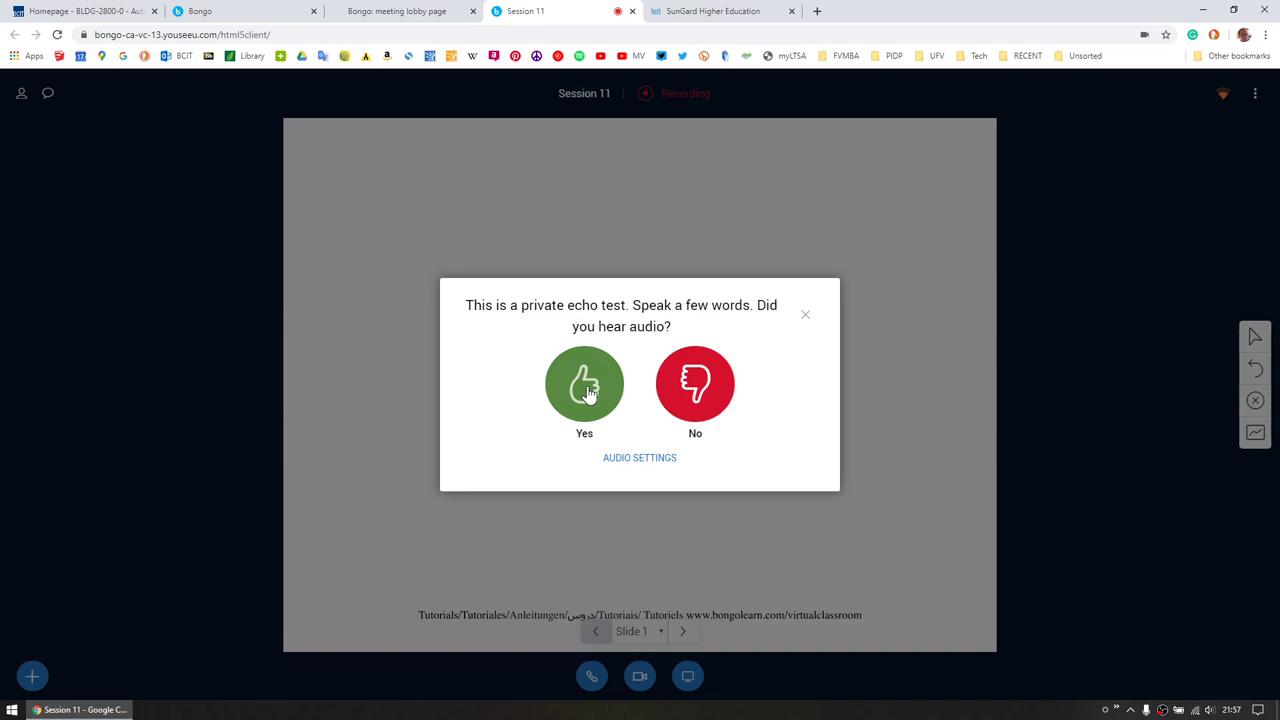
{"action": "left_click", "coordinate": [586, 390]}
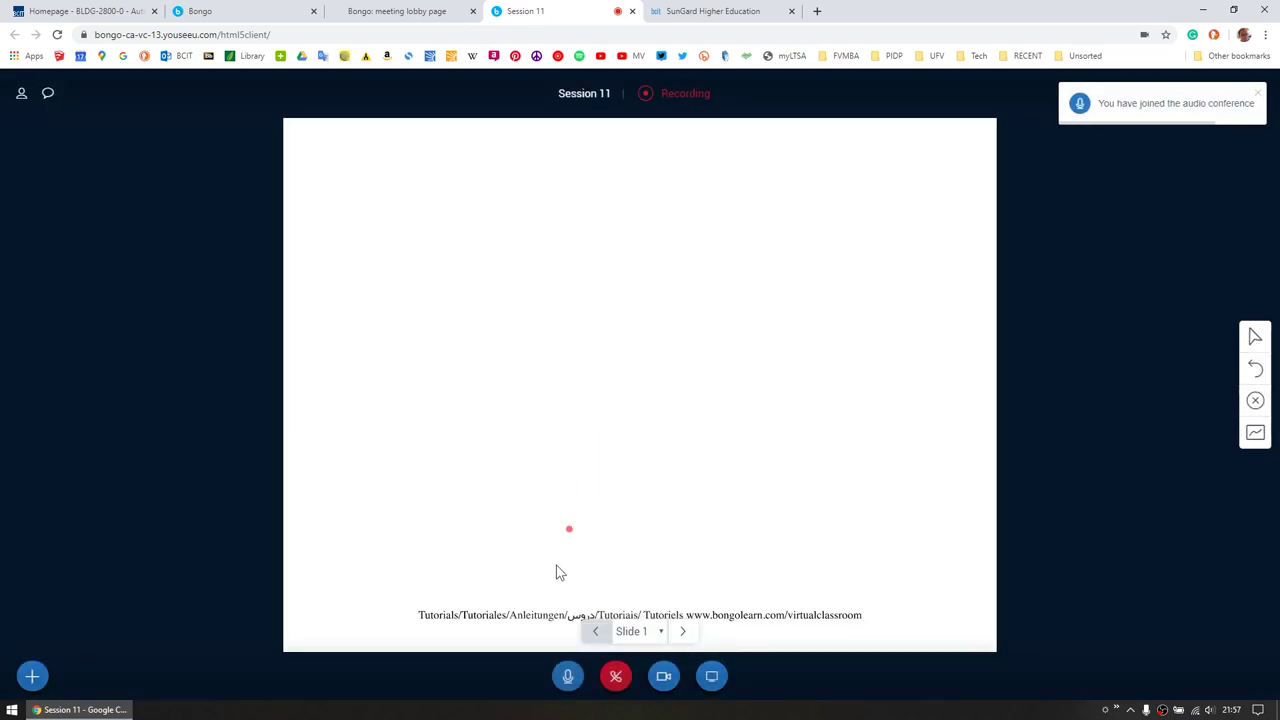
{"action": "left_click", "coordinate": [562, 680]}
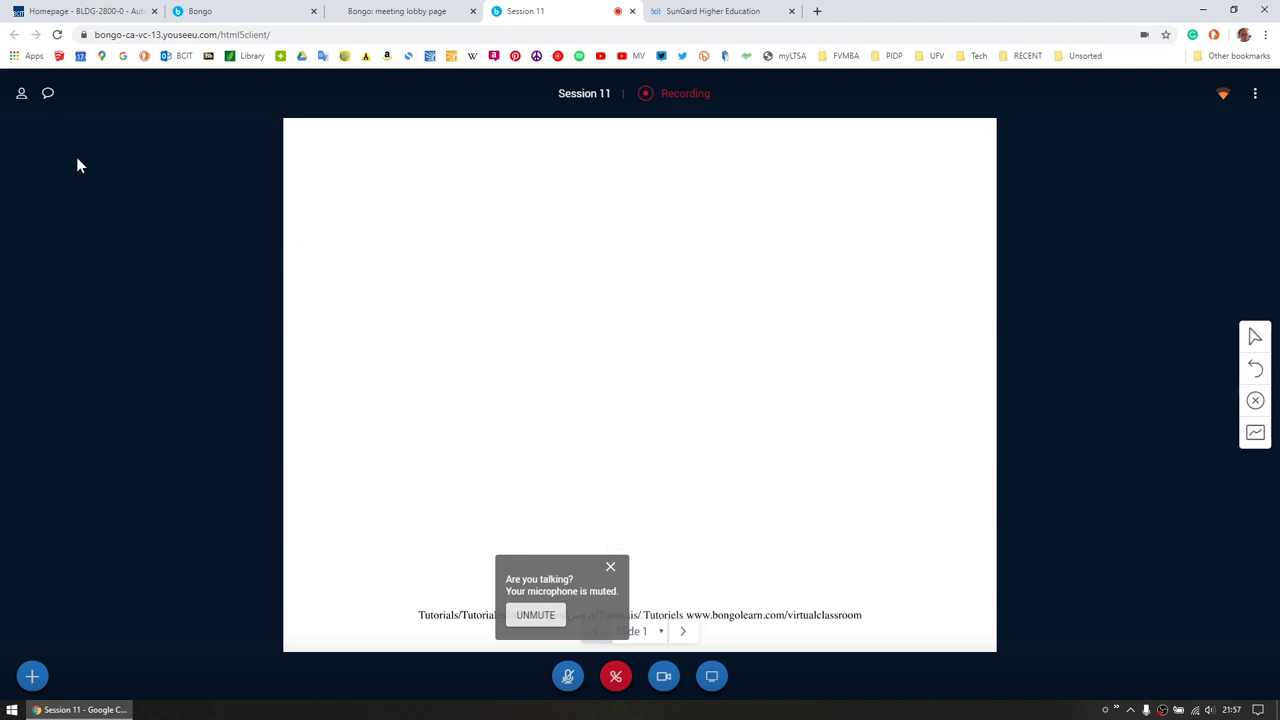
Step: Open Public Chat via the user list, hide the list, and dismiss the 'Are you talking?' popup
{"action": "left_click", "coordinate": [20, 100]}
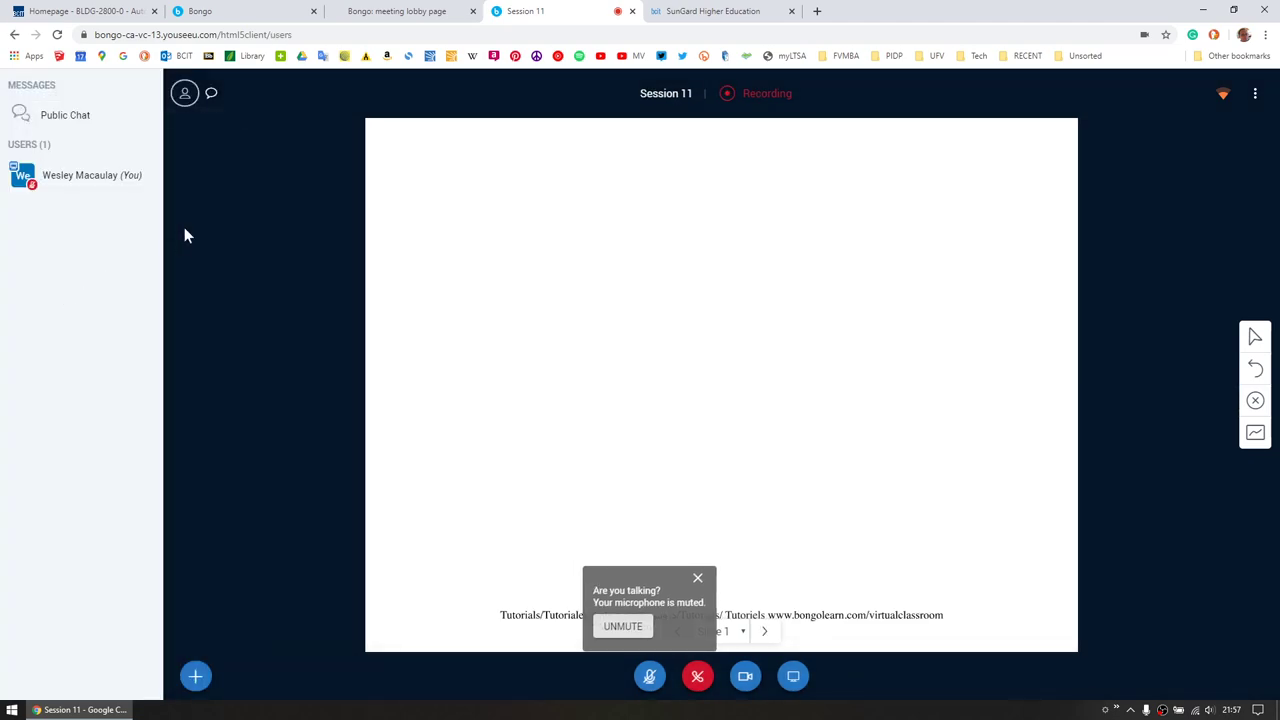
{"action": "left_click", "coordinate": [210, 95]}
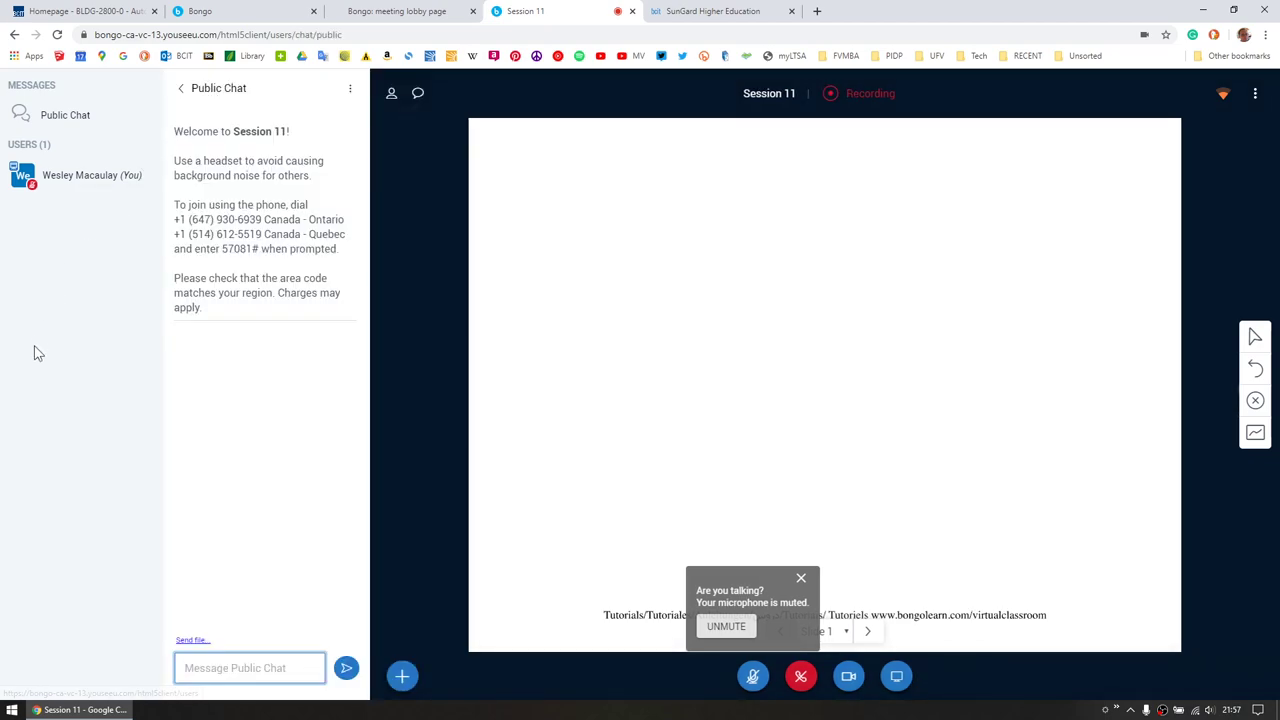
{"action": "left_click", "coordinate": [391, 93]}
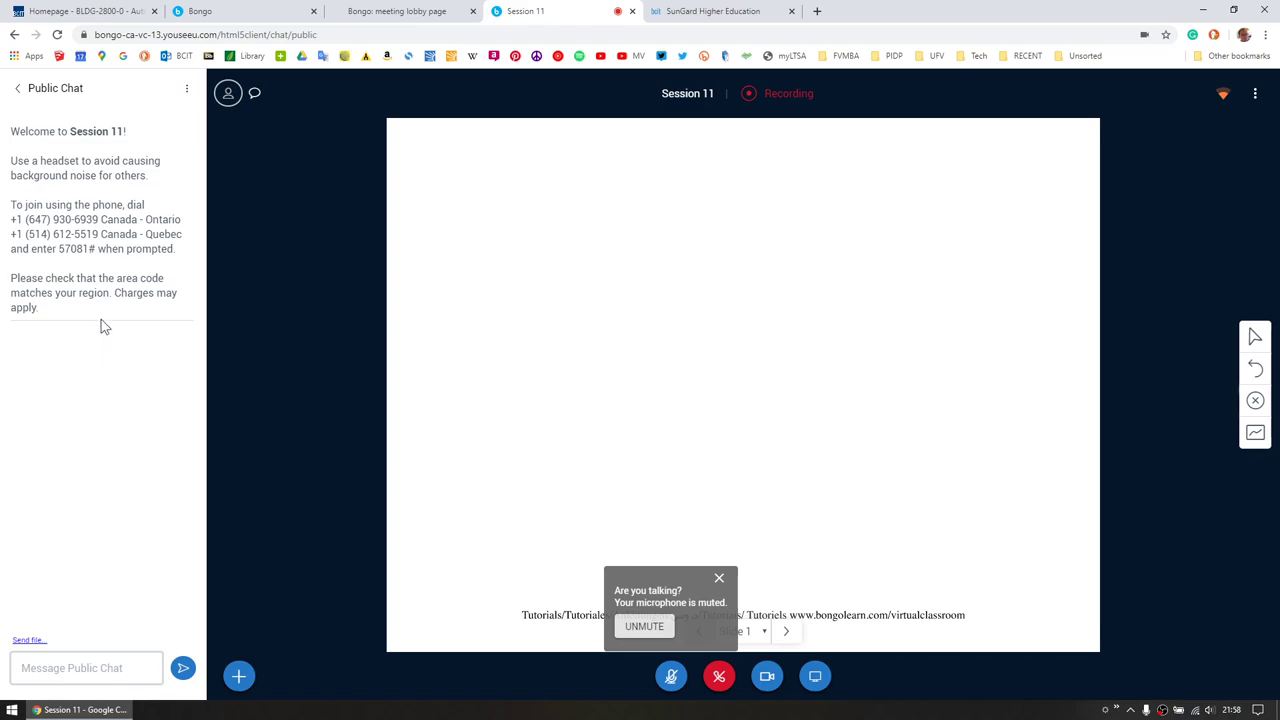
{"action": "left_click", "coordinate": [719, 578]}
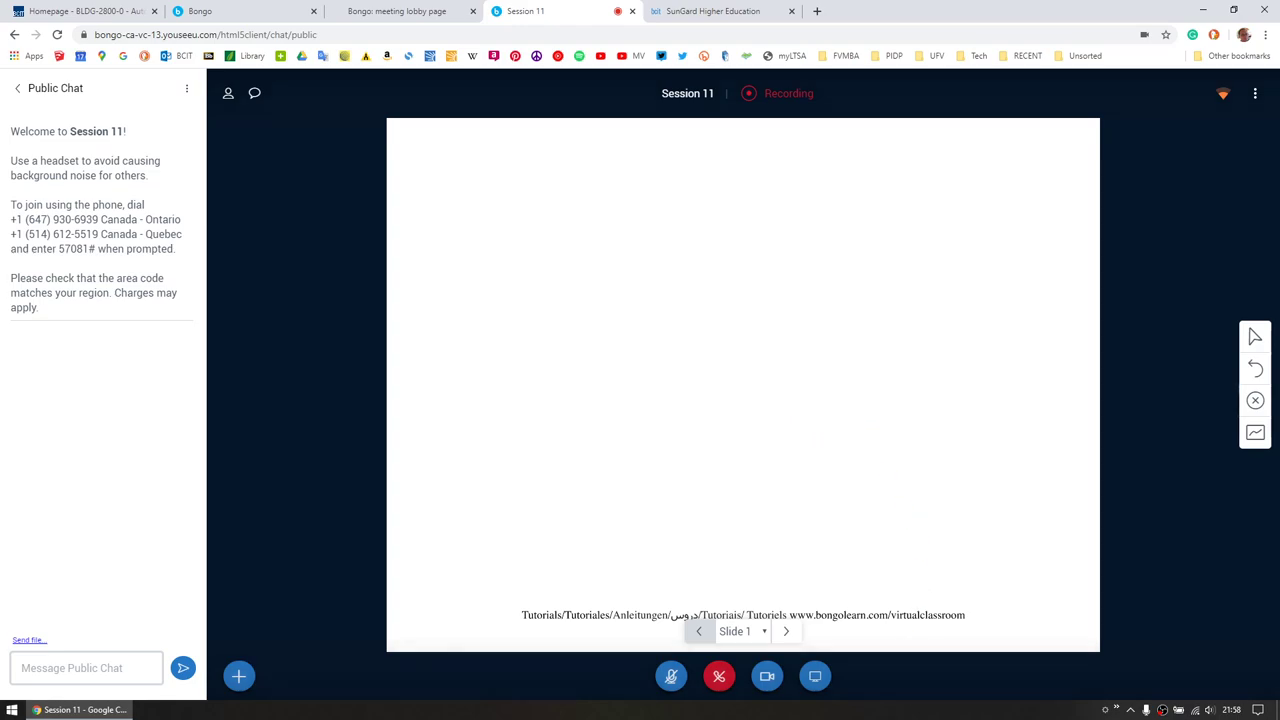
Step: Share Your Entire Screen after comparing it with the Application Window option
{"action": "left_click", "coordinate": [816, 678]}
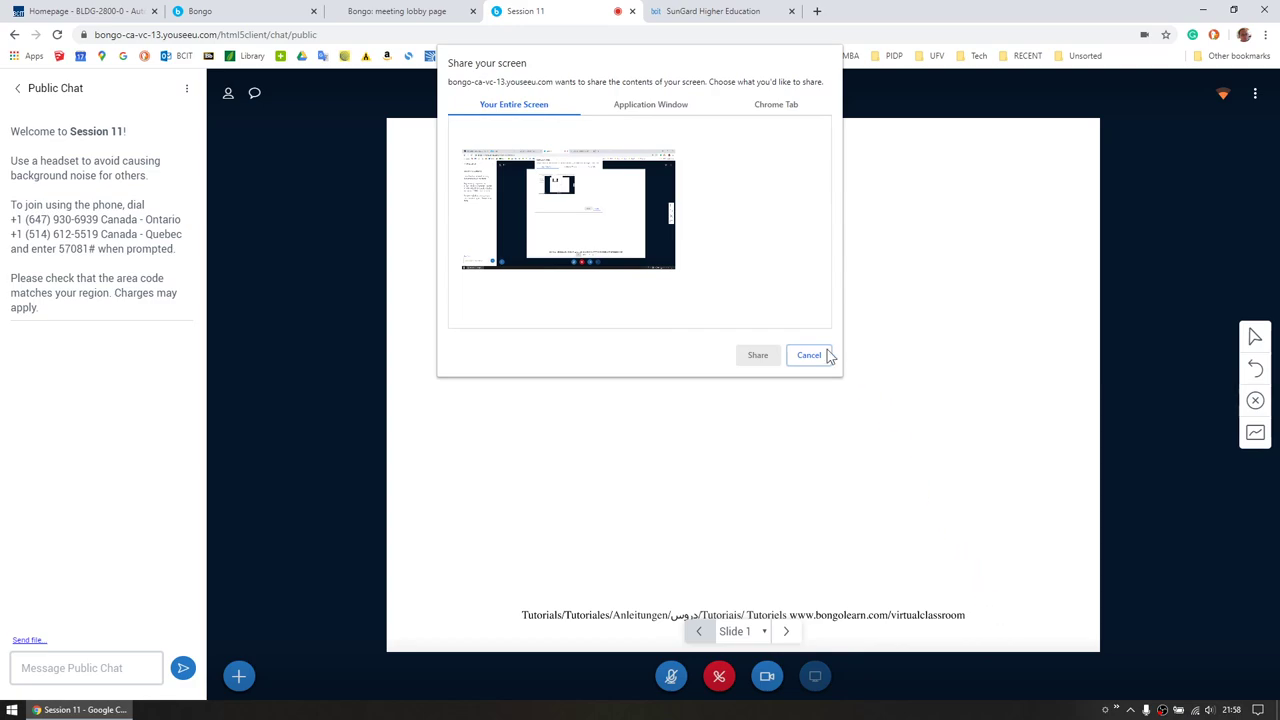
{"action": "left_click", "coordinate": [549, 207]}
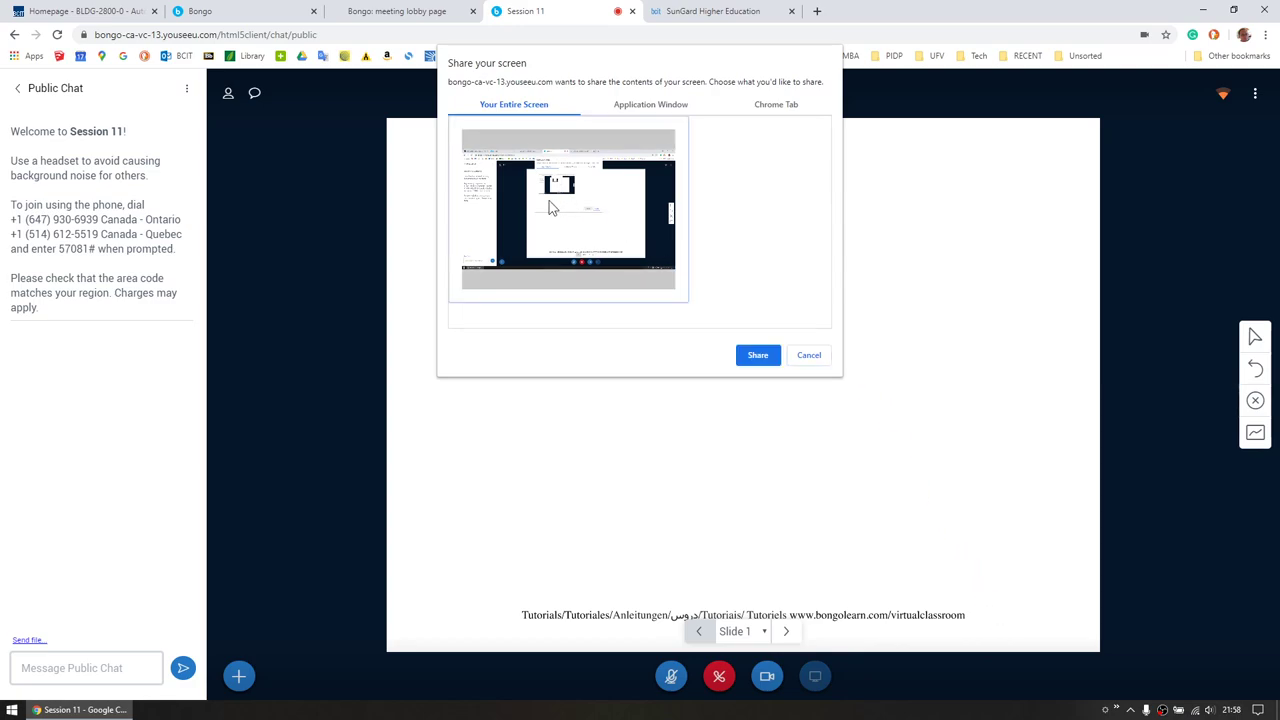
{"action": "left_click", "coordinate": [636, 108]}
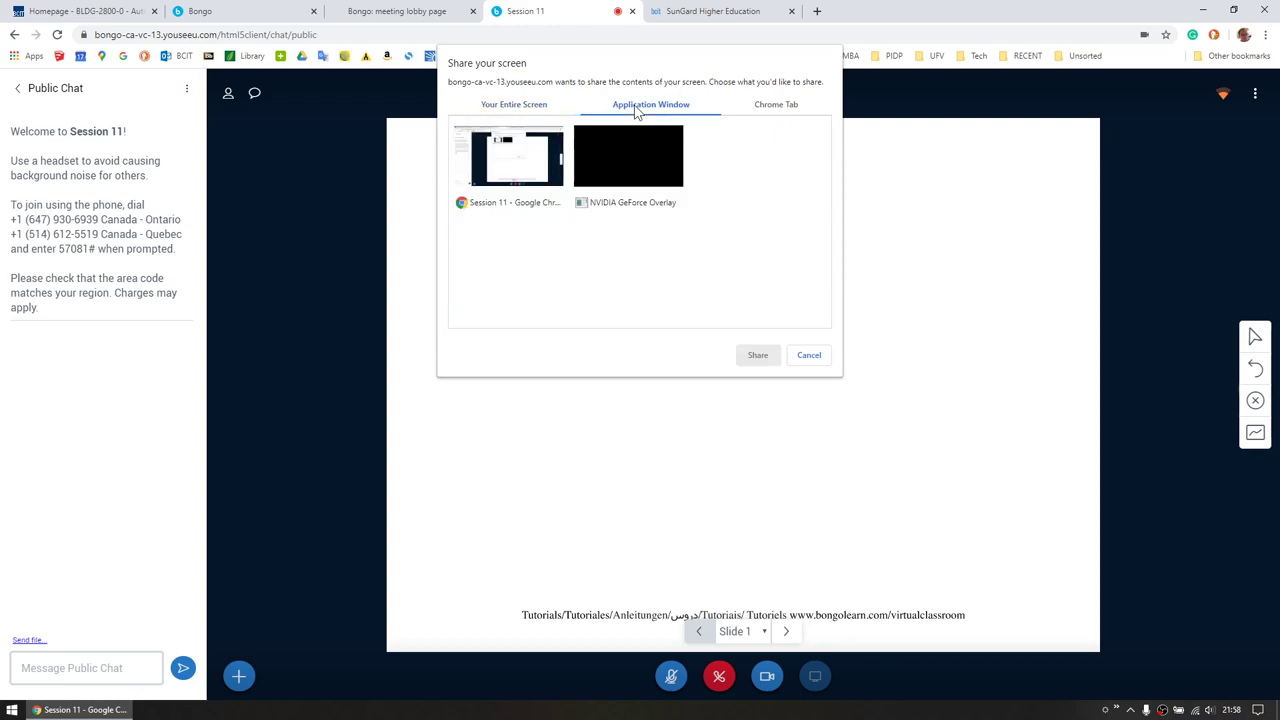
{"action": "left_click", "coordinate": [499, 166]}
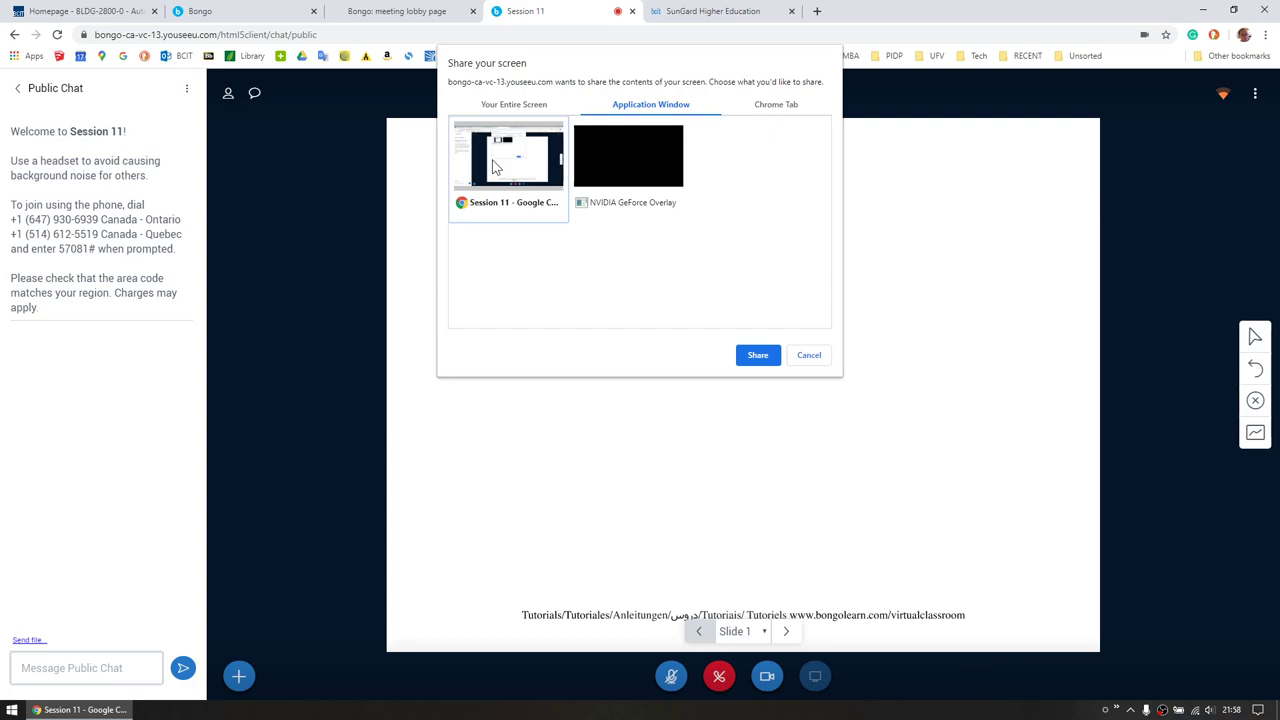
{"action": "left_click", "coordinate": [512, 108]}
{"action": "left_click", "coordinate": [503, 218]}
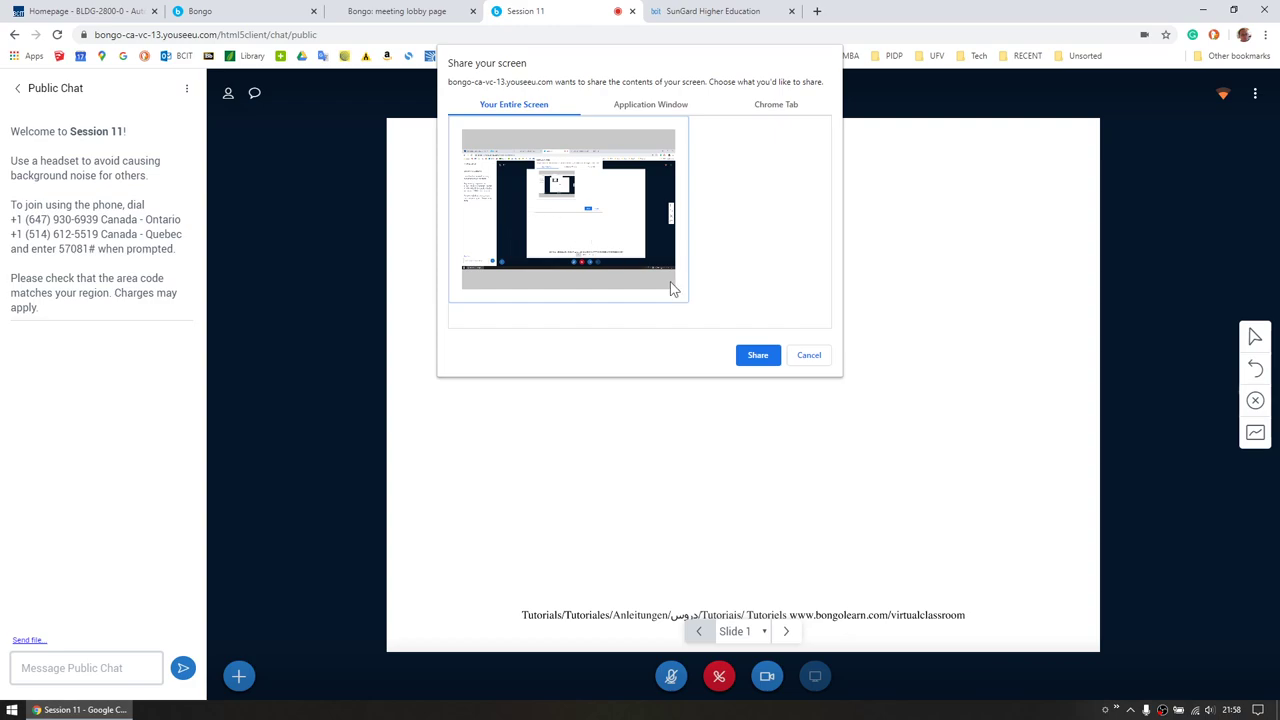
{"action": "left_click", "coordinate": [758, 356]}
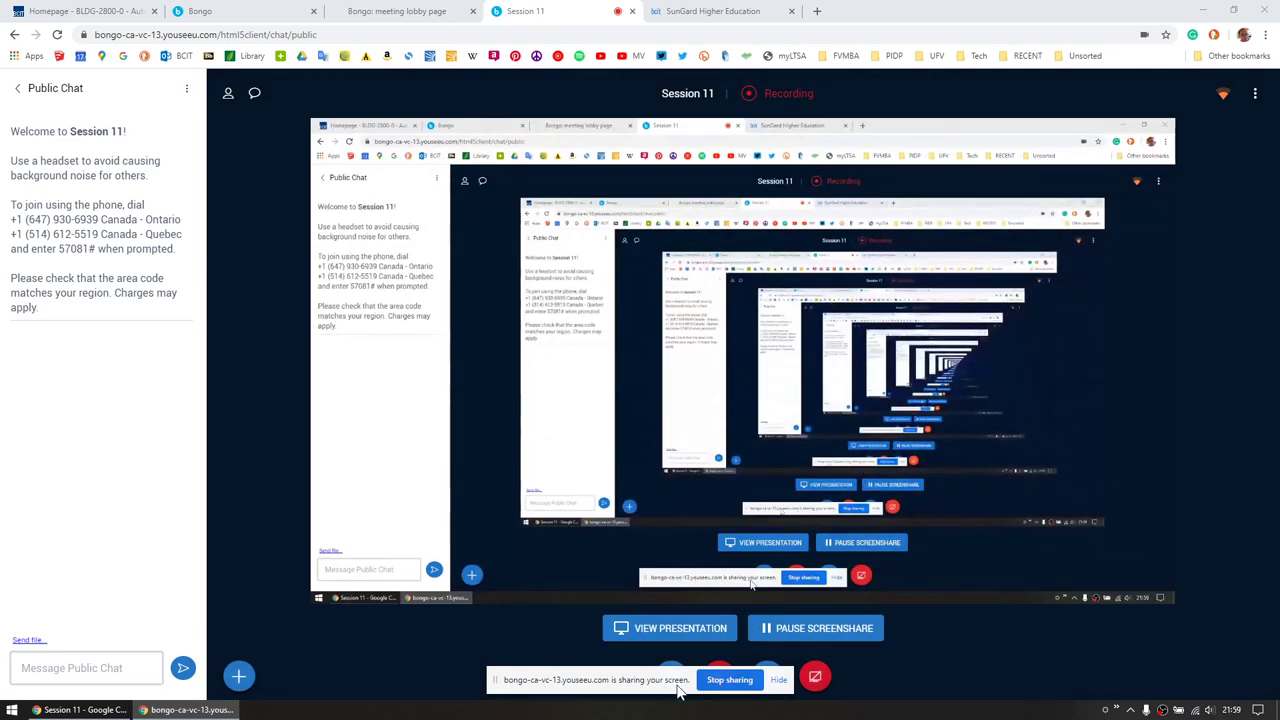
Step: Hide Chrome's sharing bar, unmute the mic, and close the Share Camera popup without sharing
{"action": "left_click", "coordinate": [779, 681]}
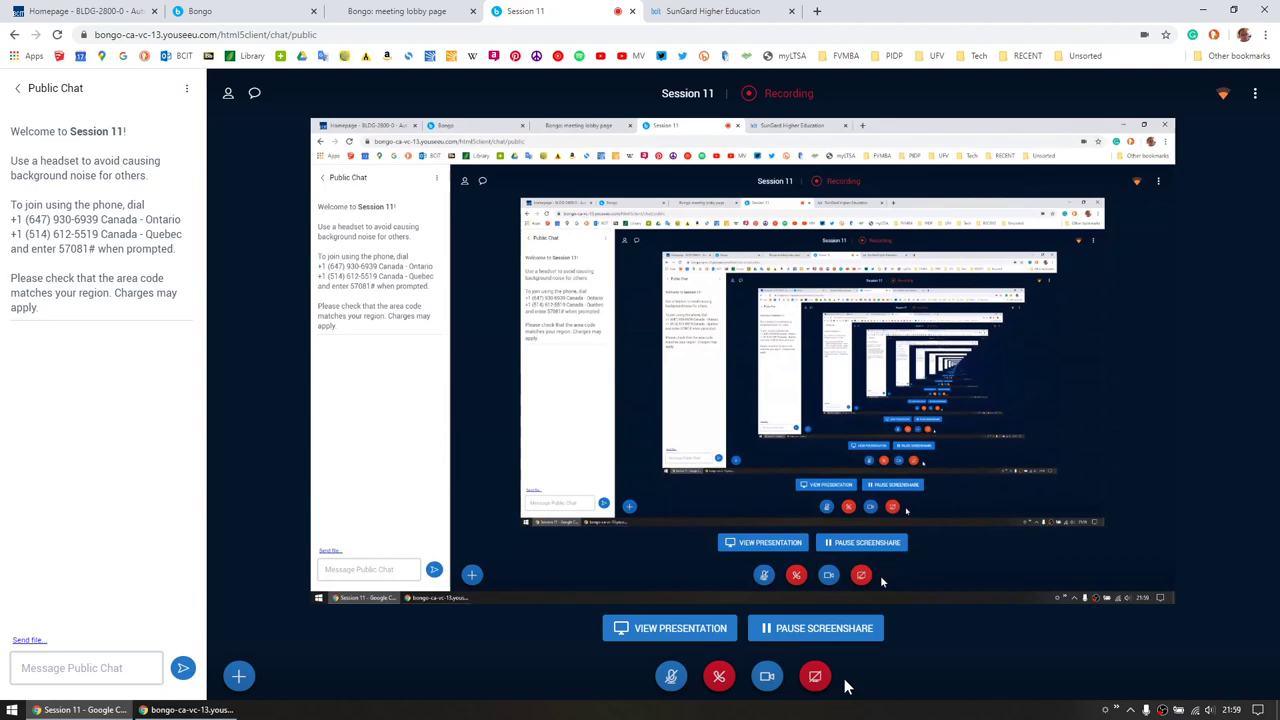
{"action": "left_click", "coordinate": [670, 680]}
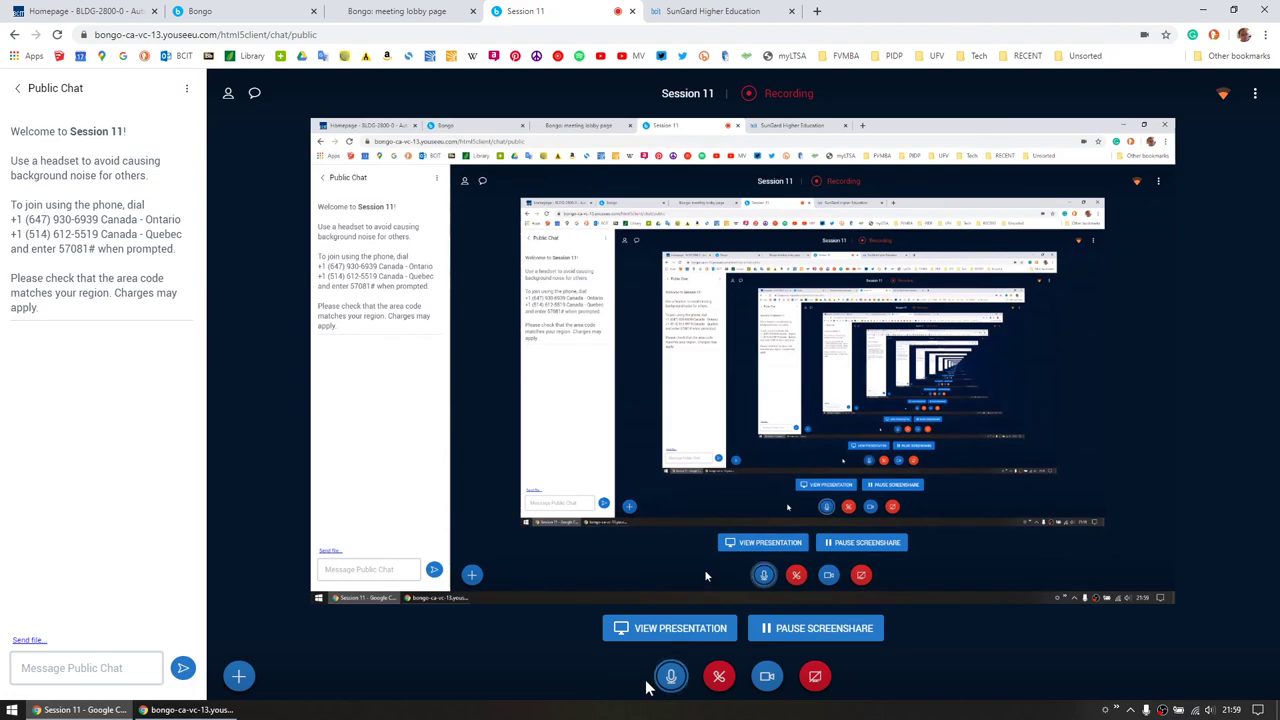
{"action": "left_click", "coordinate": [768, 682]}
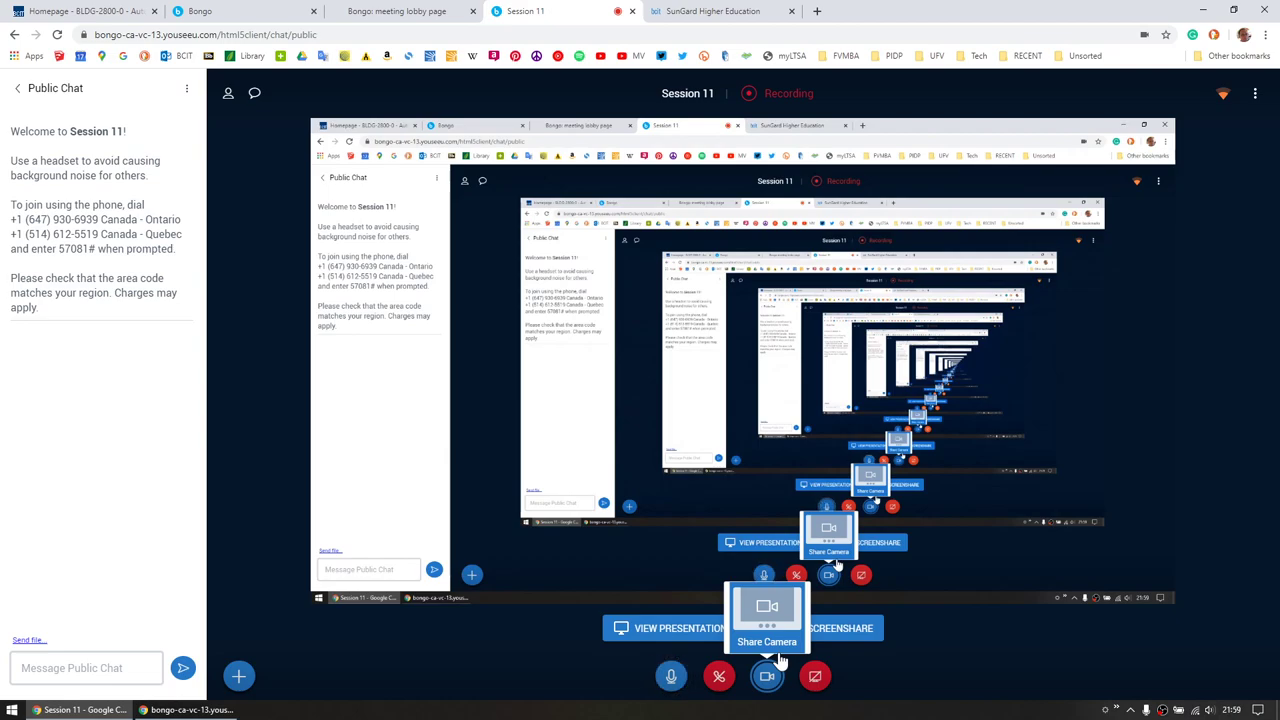
{"action": "left_click", "coordinate": [992, 683]}
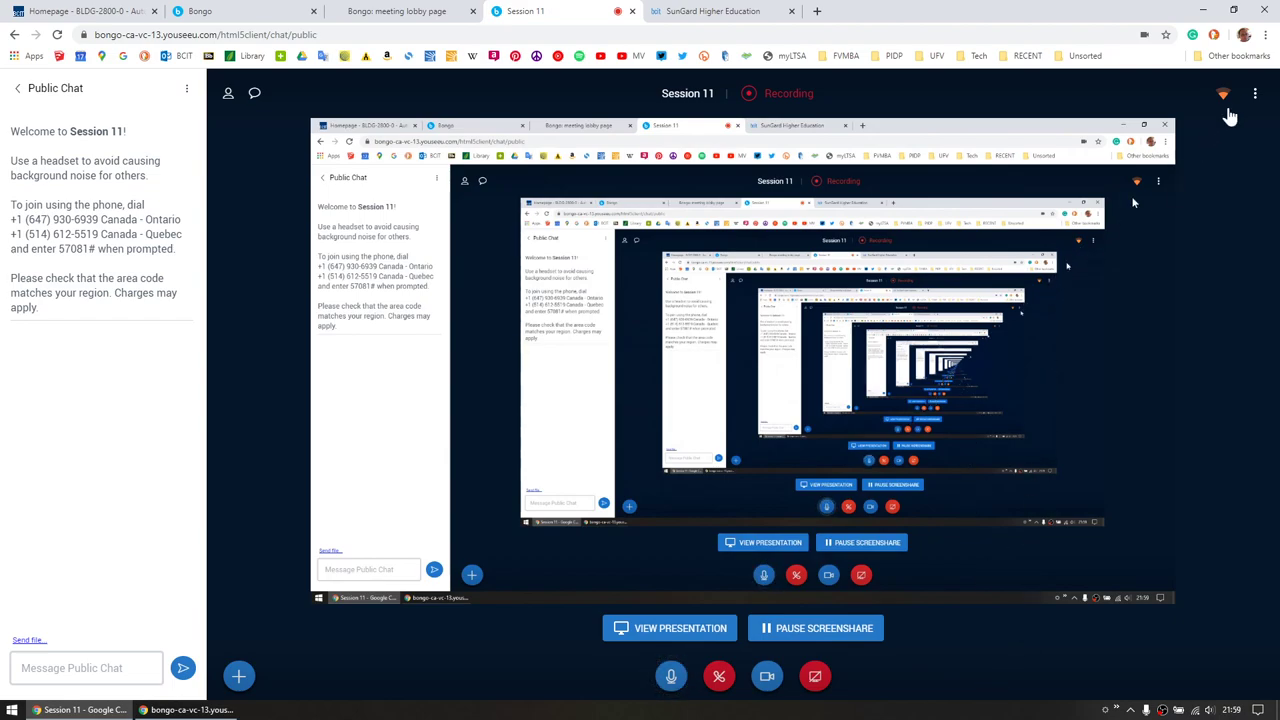
Step: End the Session 11 meeting for all users from the meeting options menu
{"action": "left_click", "coordinate": [1256, 95]}
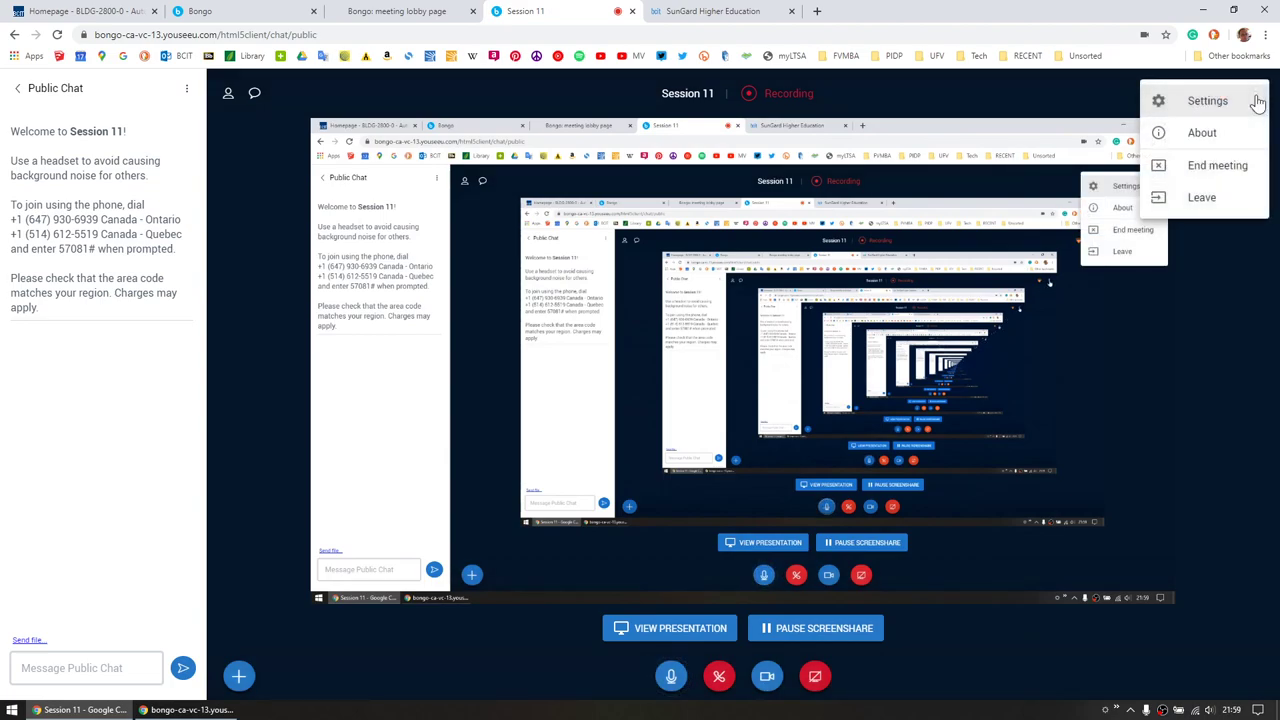
{"action": "left_click", "coordinate": [1216, 167]}
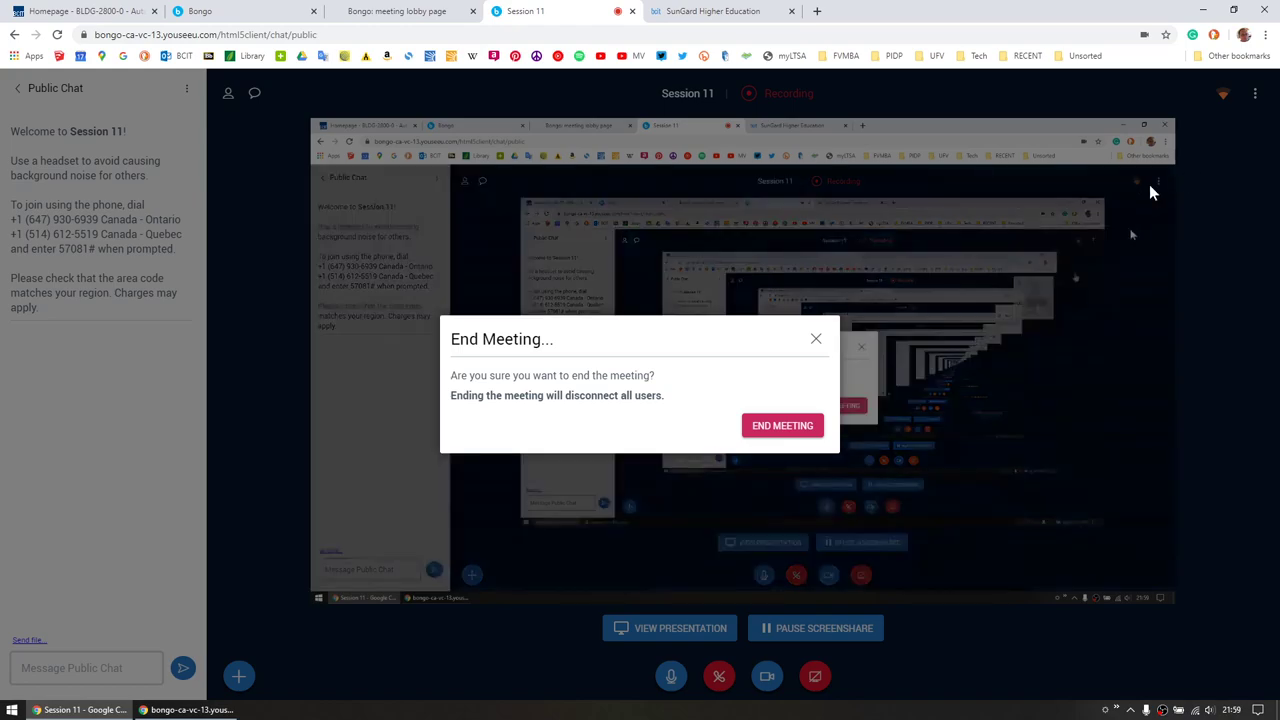
{"action": "left_click", "coordinate": [783, 428]}
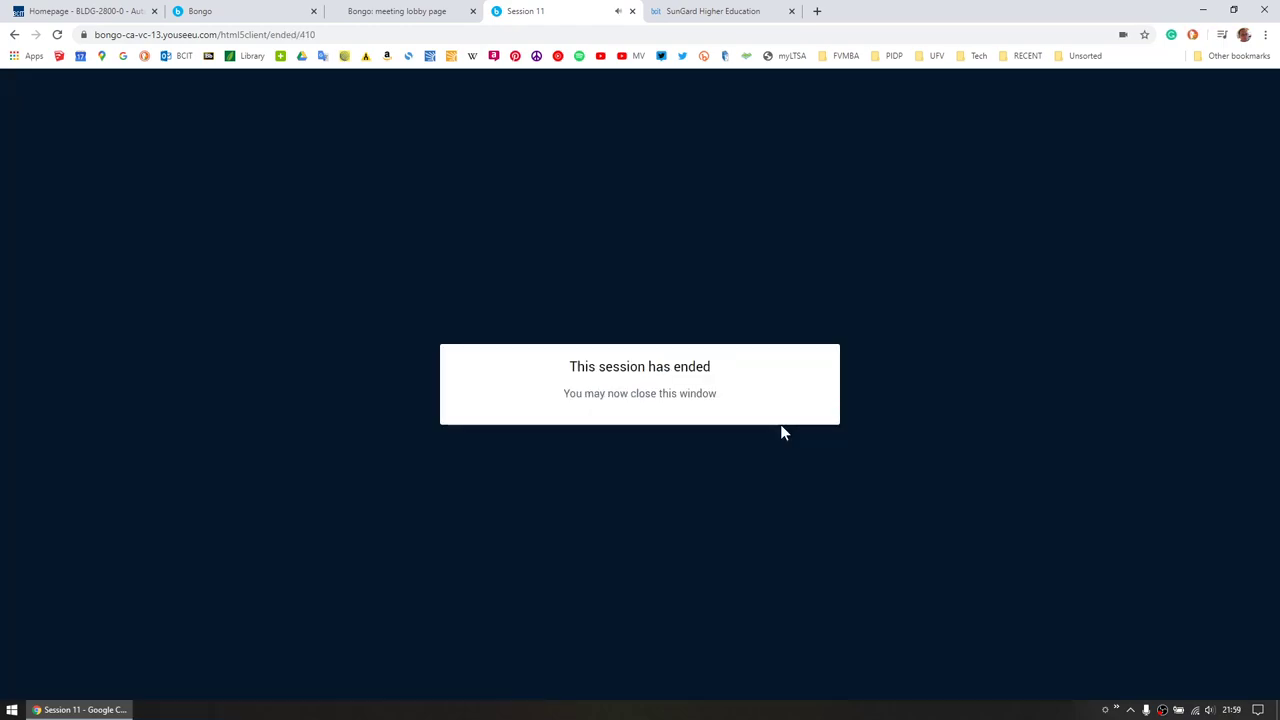
Step: Close the ended Session 11 tab and the meeting lobby tab
{"action": "left_click", "coordinate": [632, 11]}
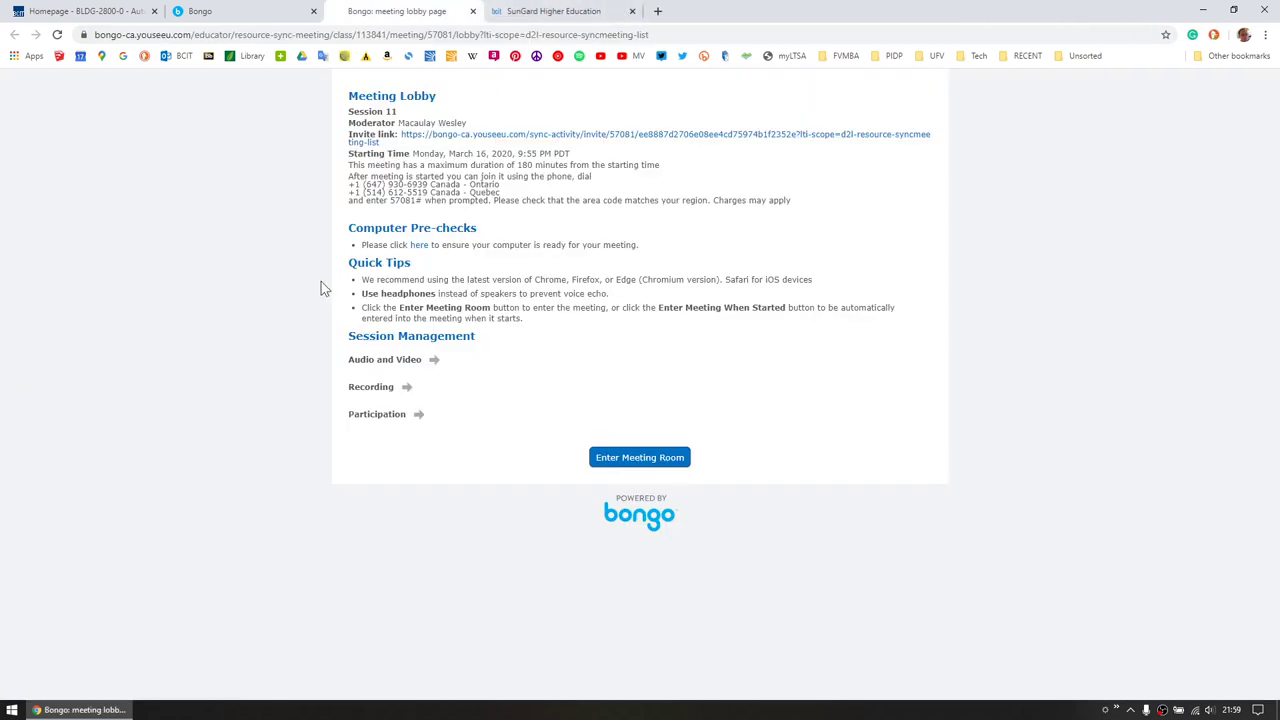
{"action": "left_click", "coordinate": [471, 15]}
{"action": "left_click", "coordinate": [447, 11]}
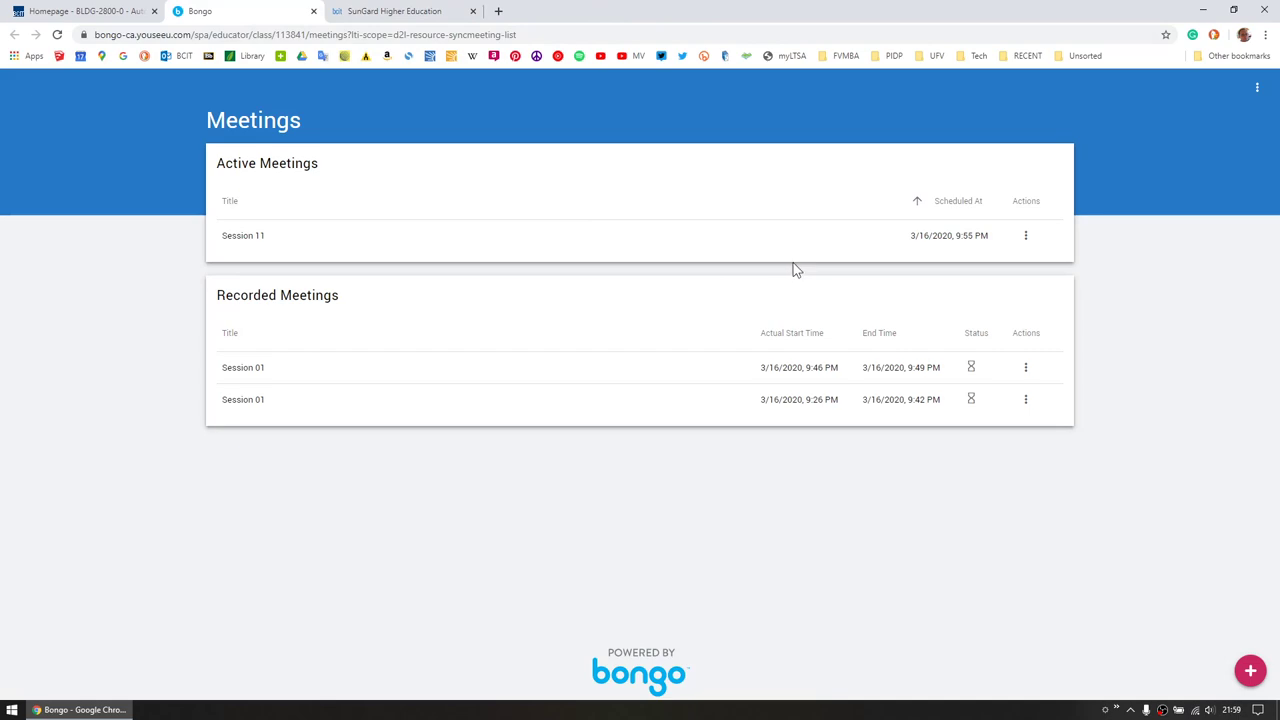